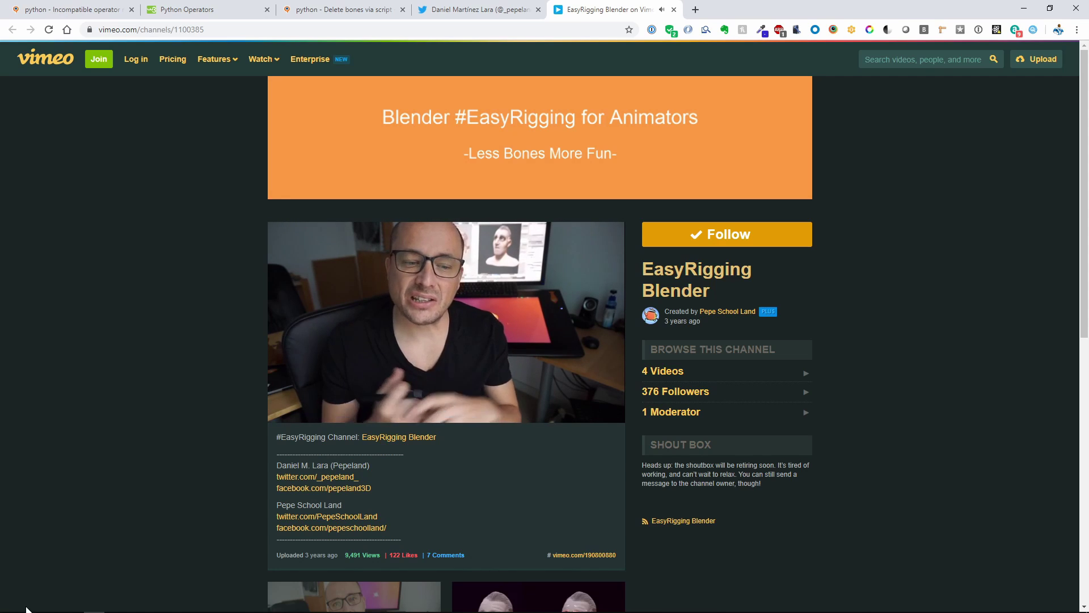
- Install the add-on control_bones_creator_1_1.py from E:\blender_resources and enable Control Bones Creator
mouse_move(2, 610)
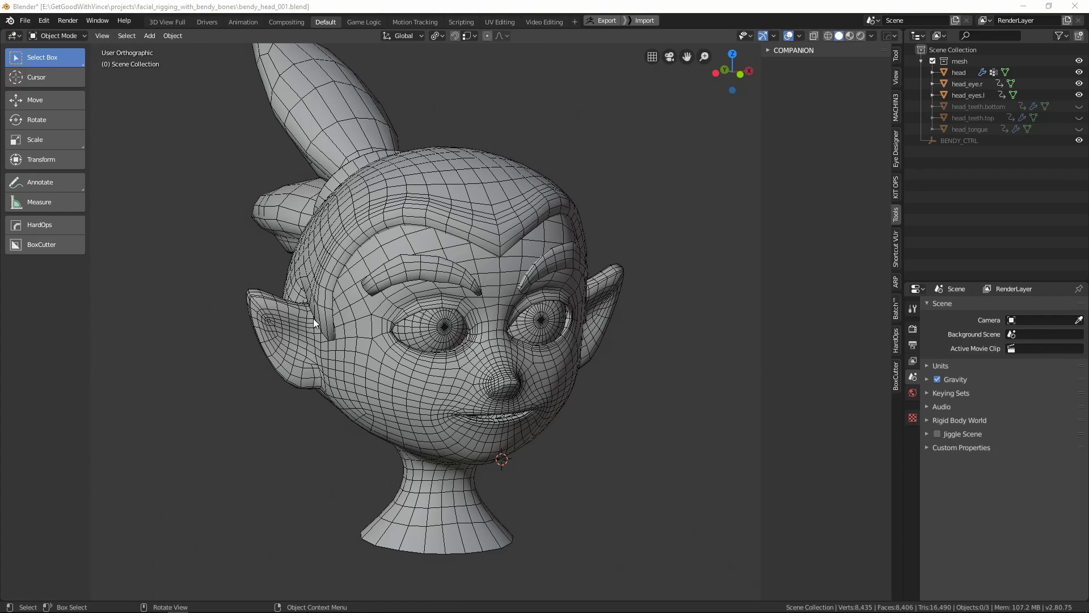
left_click(44, 20)
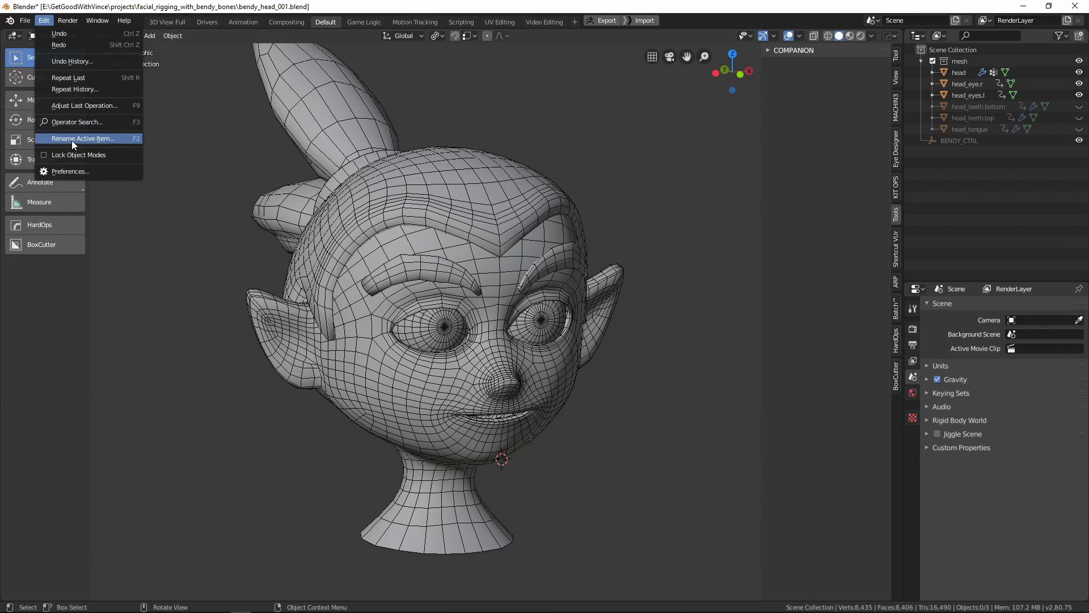
left_click(65, 171)
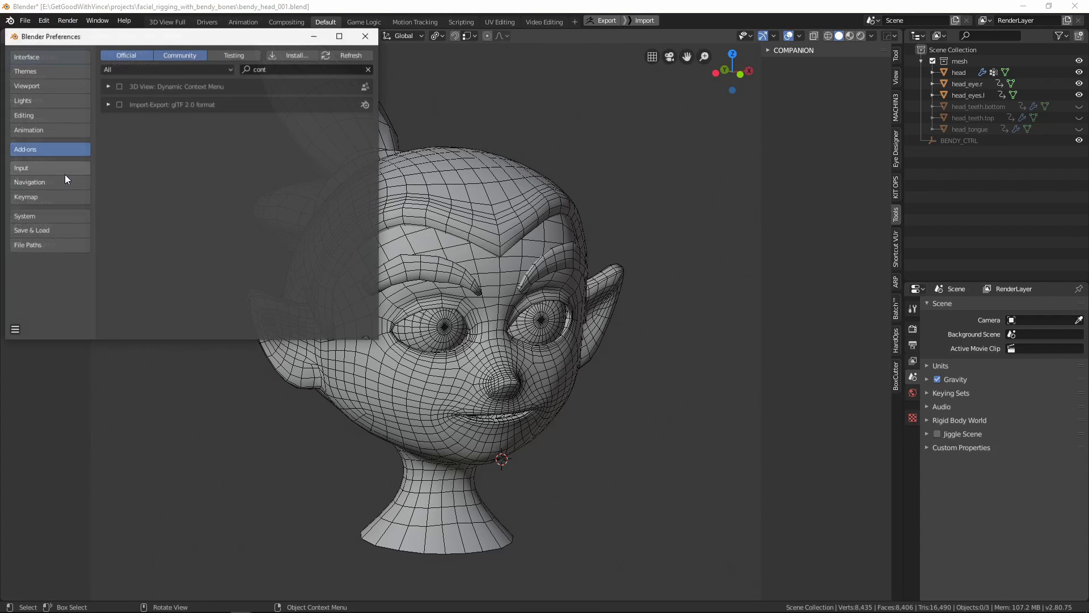
left_click(367, 70)
left_click(294, 55)
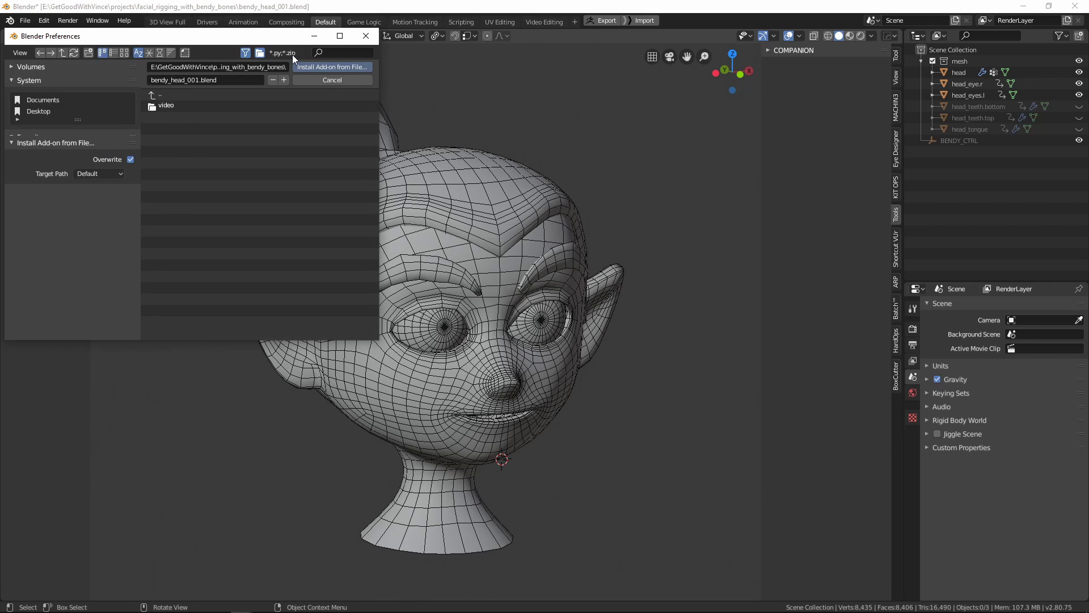
left_click(152, 94)
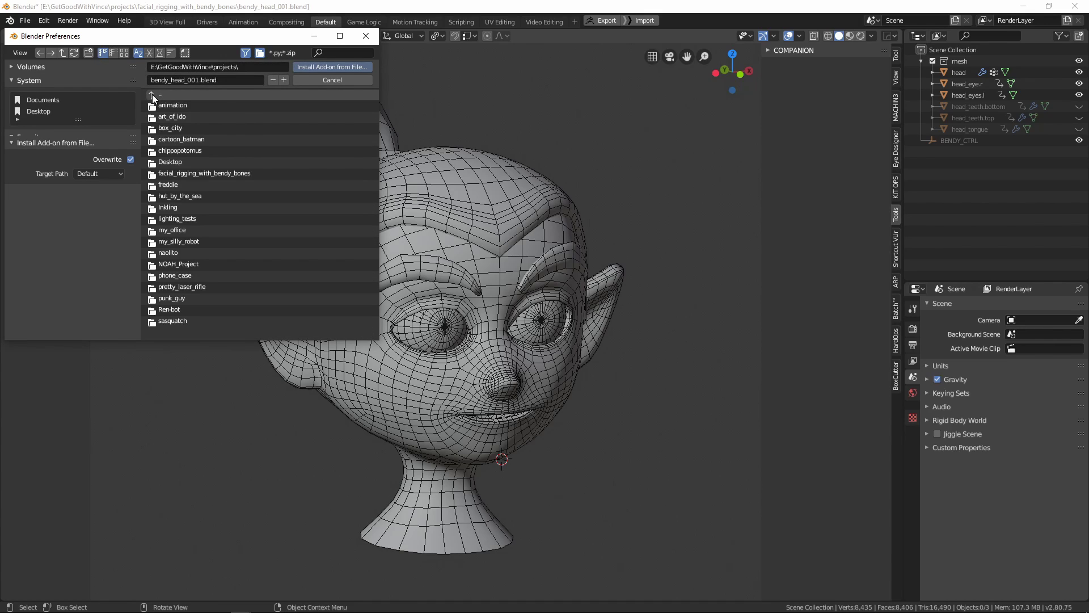
left_click(152, 94)
left_click(152, 95)
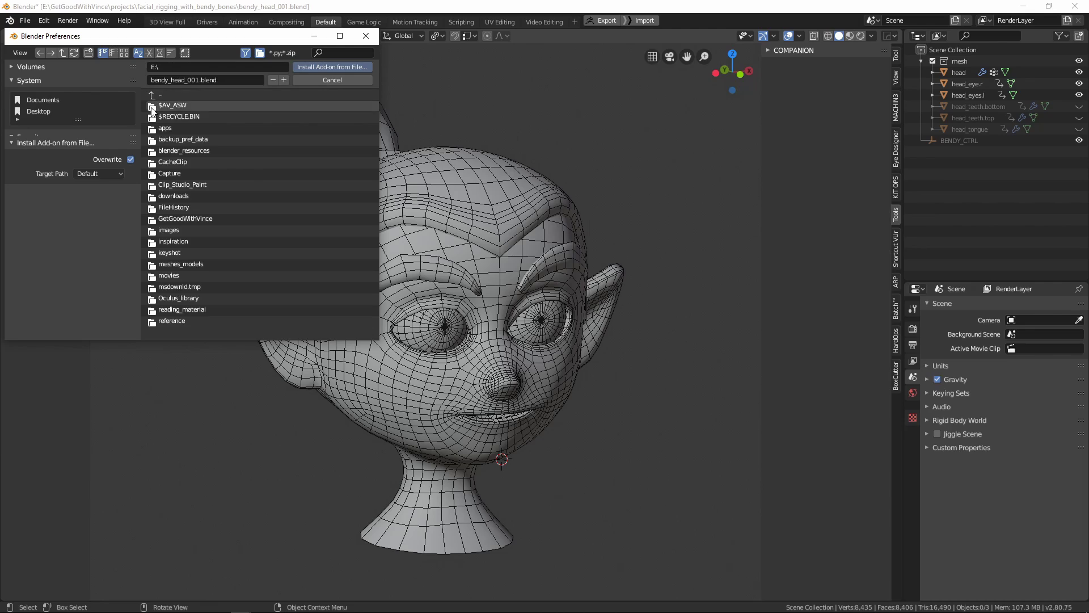
left_click(191, 150)
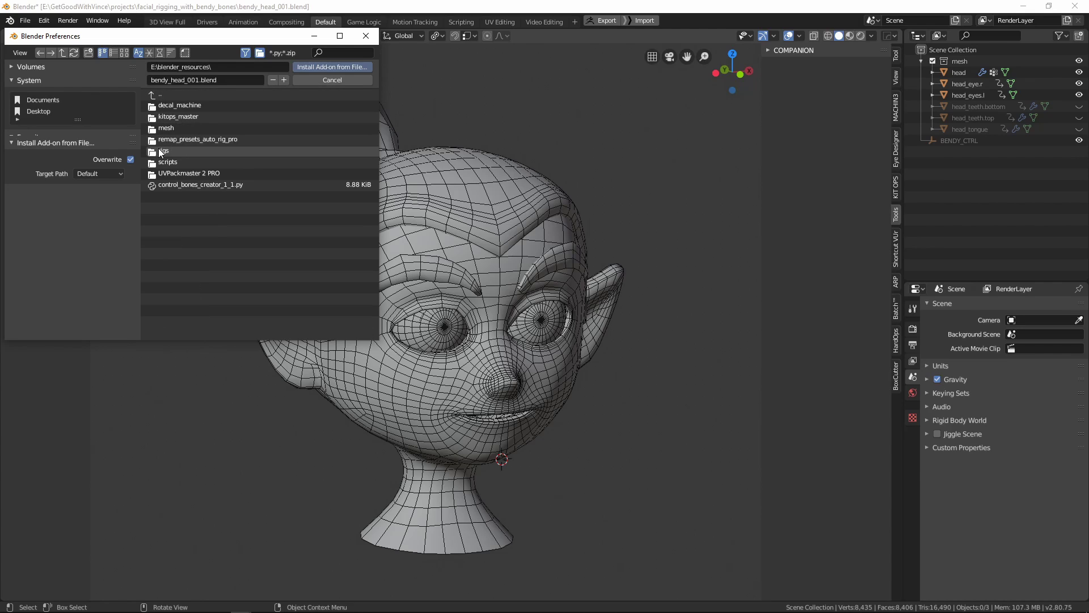
double_click(203, 186)
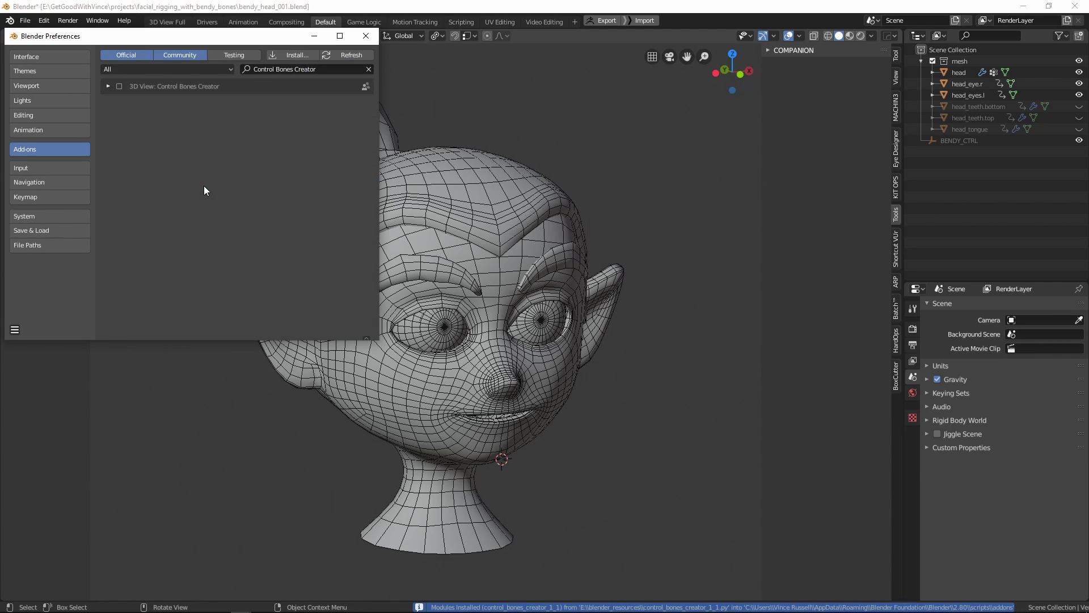
left_click(118, 86)
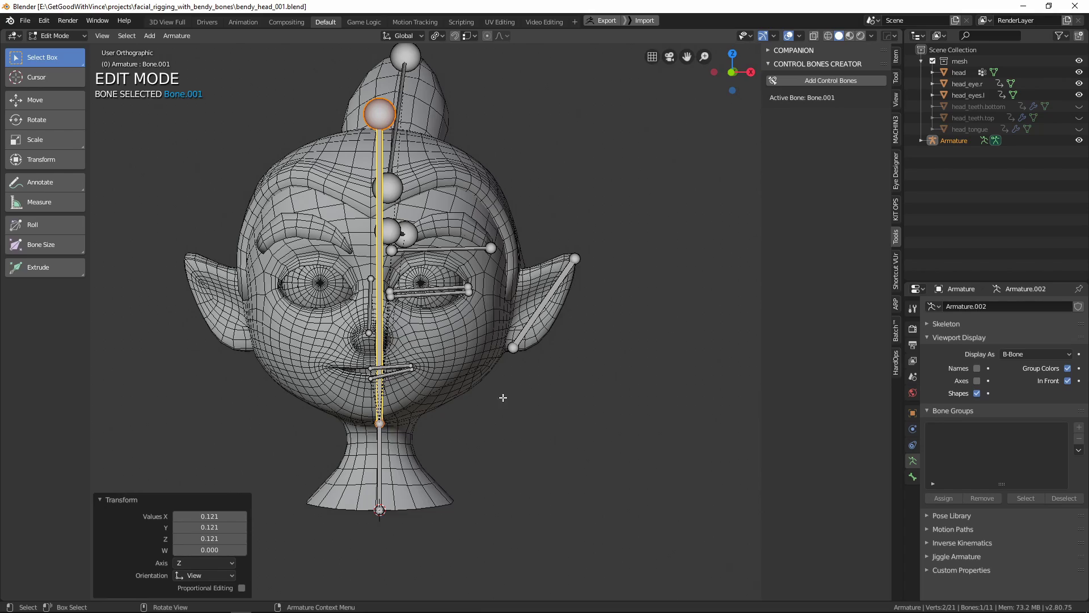
- Clear the parent of the two hair bones and all eyebrow, eyelid, nose, mouth and ear bones
middle_click_drag(503, 397, 559, 398)
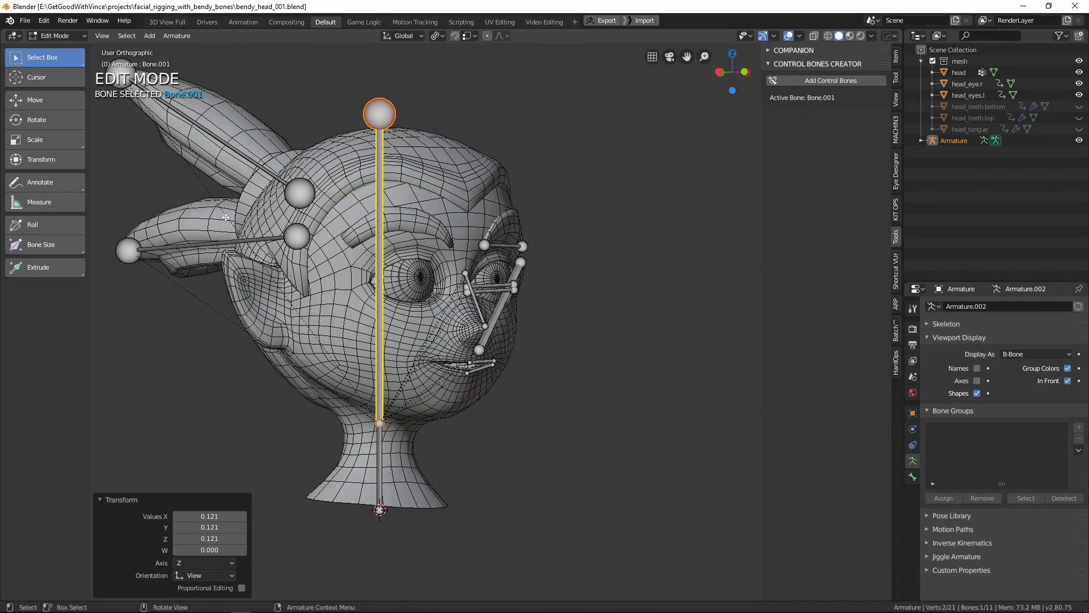
left_click_drag(248, 126, 177, 295)
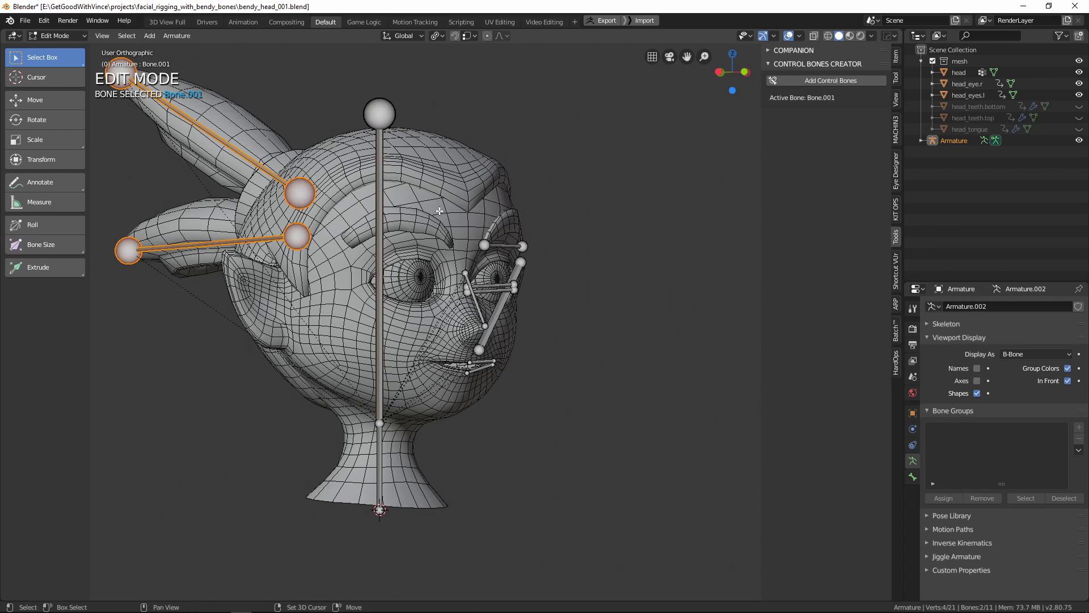
left_click_drag(444, 228, 553, 397, "shift")
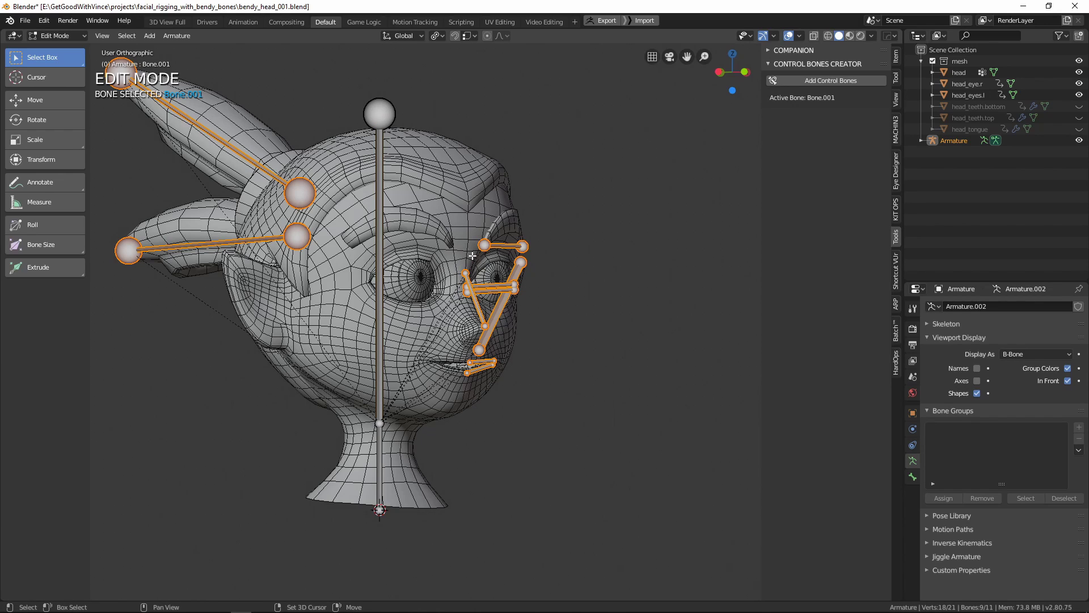
key("alt+p")
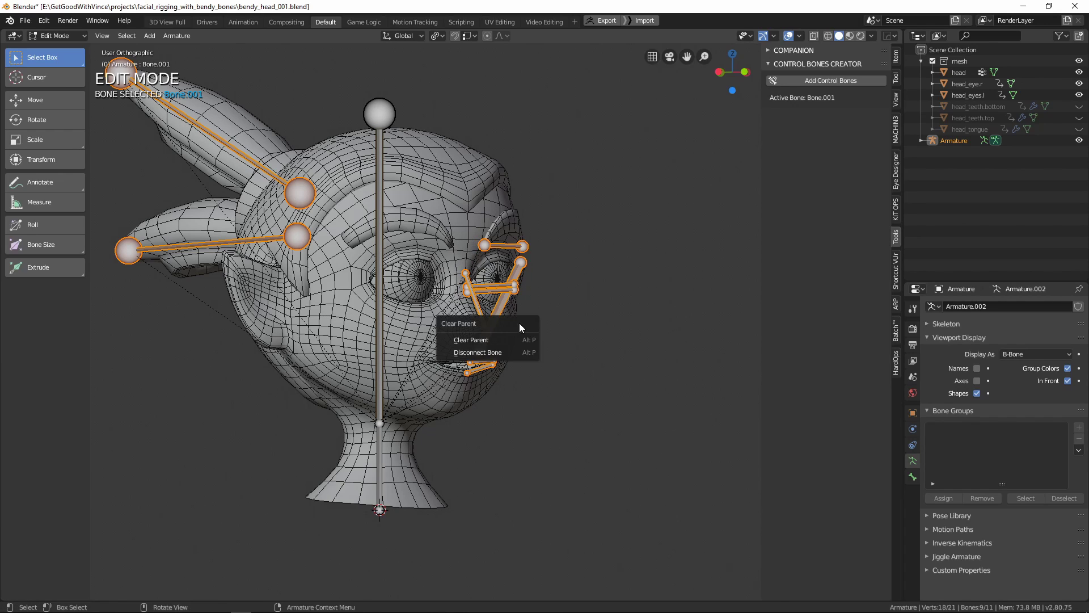
left_click(498, 343)
- Enter 0.04 in the bone properties of the left eye's upper eyelid bone
middle_click_drag(498, 346, 434, 387)
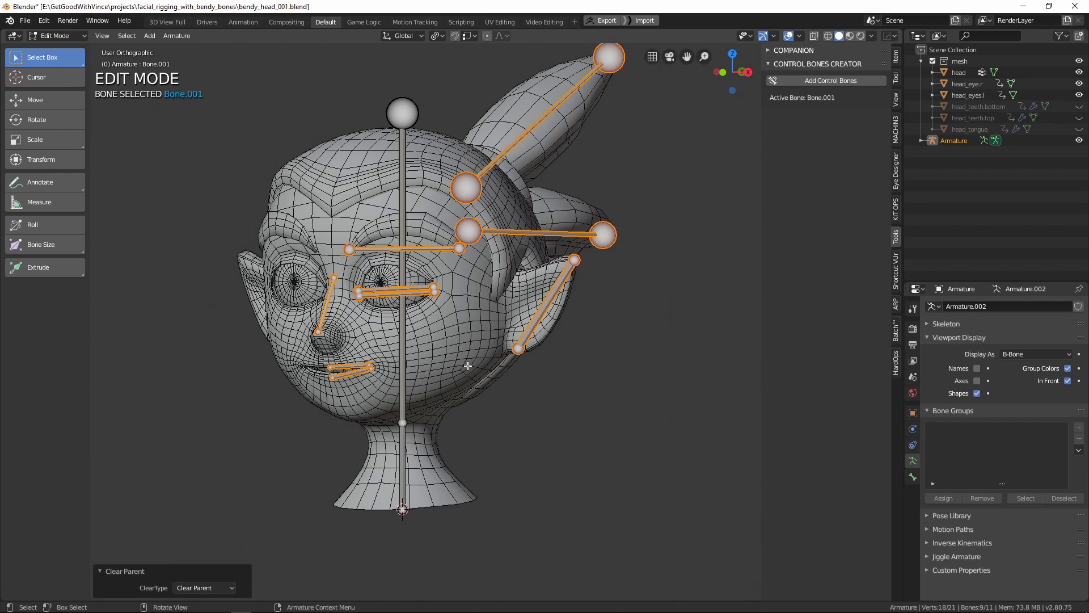
middle_click_drag(467, 366, 441, 283)
scroll(440, 283, "up", 6)
left_click(440, 285)
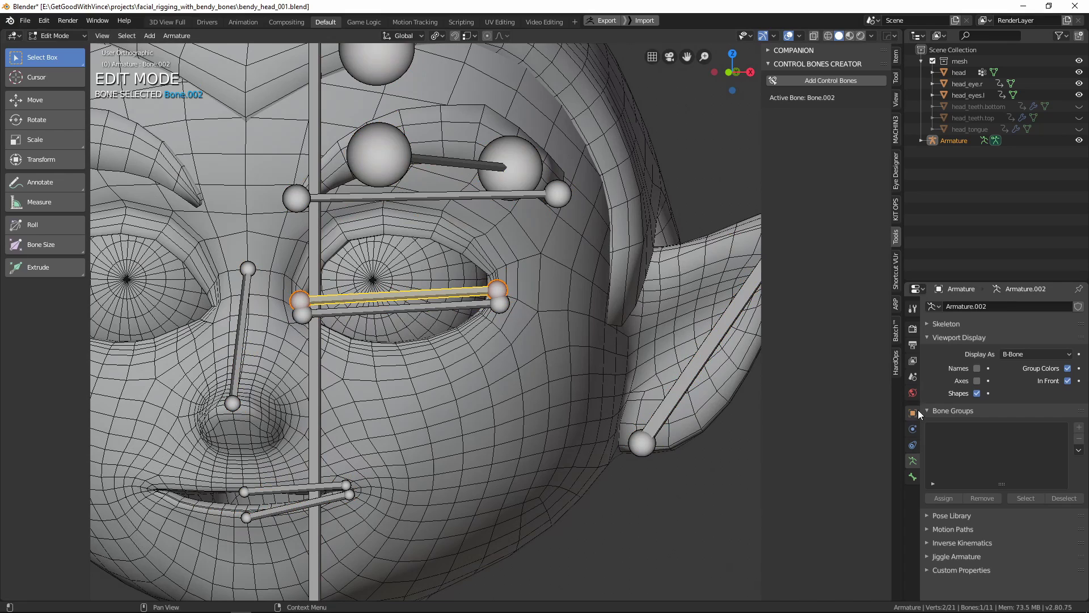
left_click(912, 476)
mouse_move(1035, 354)
left_mouse_down()
mouse_move(1068, 354)
mouse_move(1032, 368)
mouse_move(1024, 378)
mouse_move(1036, 388)
mouse_move(1024, 388)
mouse_move(1036, 369)
left_mouse_up()
left_click(1040, 379)
type("0.04")
key("Return")
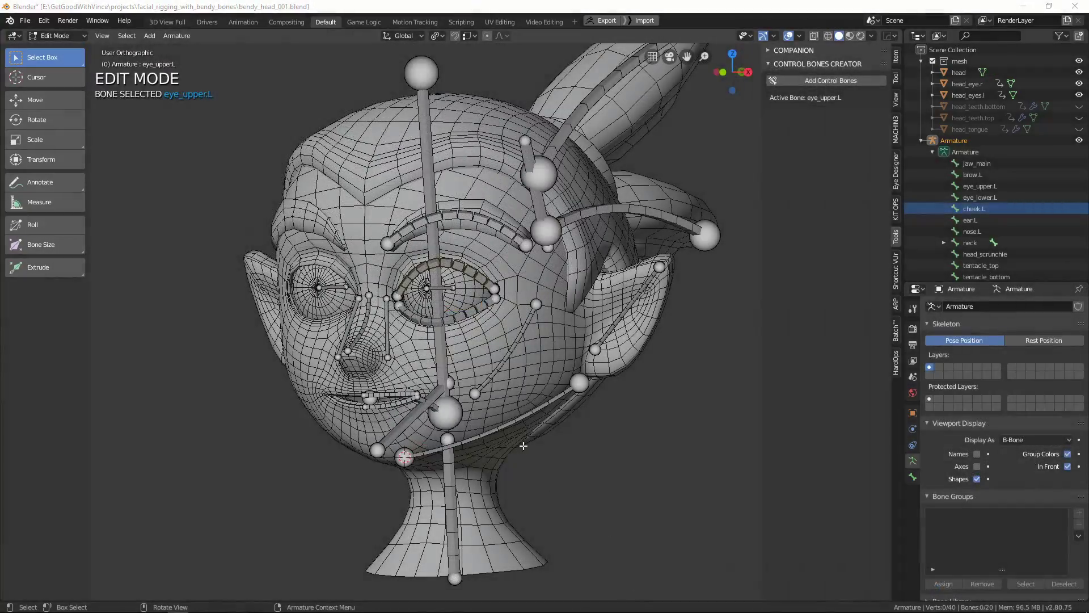
- Examine the armature's bendy bones across the face, ear and hair from several angles
middle_click_drag(506, 360, 478, 381)
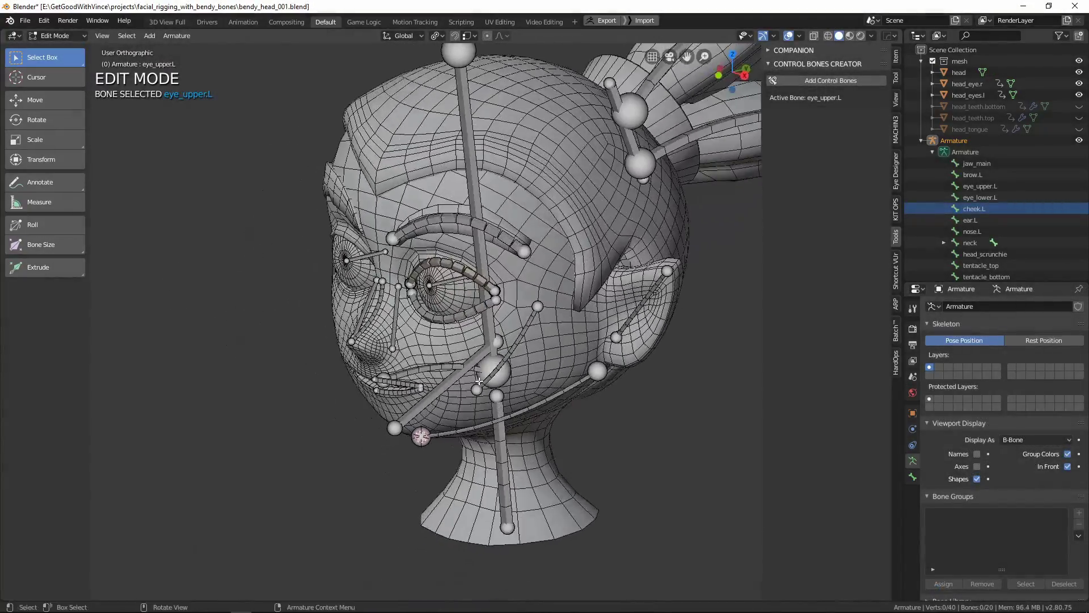
scroll(466, 312, "up", 3)
middle_click_drag(467, 312, 495, 302)
scroll(489, 300, "up", 1)
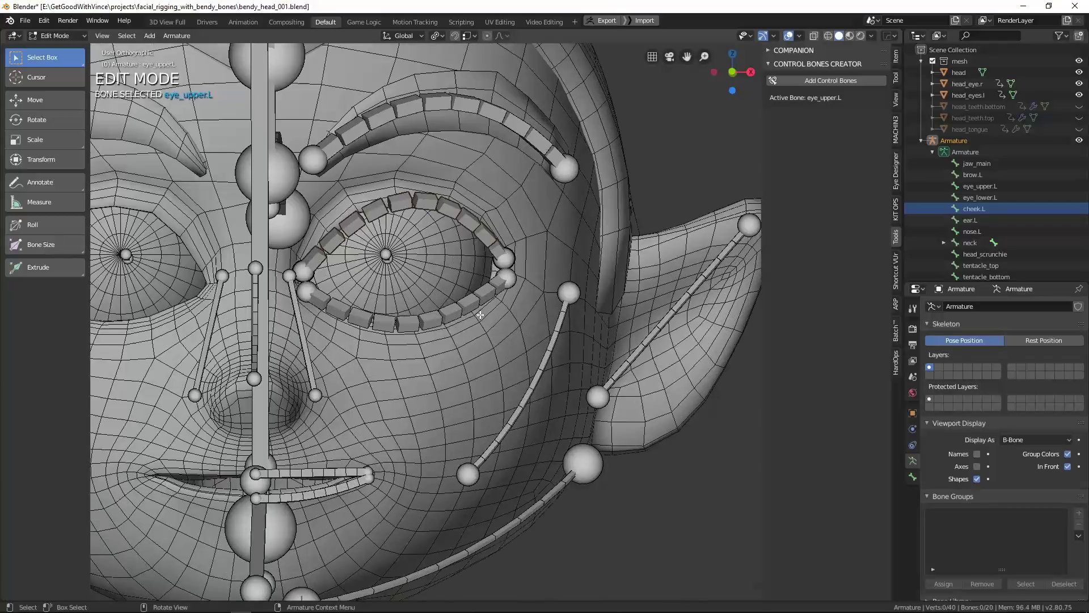
scroll(489, 346, "down", 2)
middle_click_drag(511, 416, 400, 503)
scroll(459, 416, "down", 5)
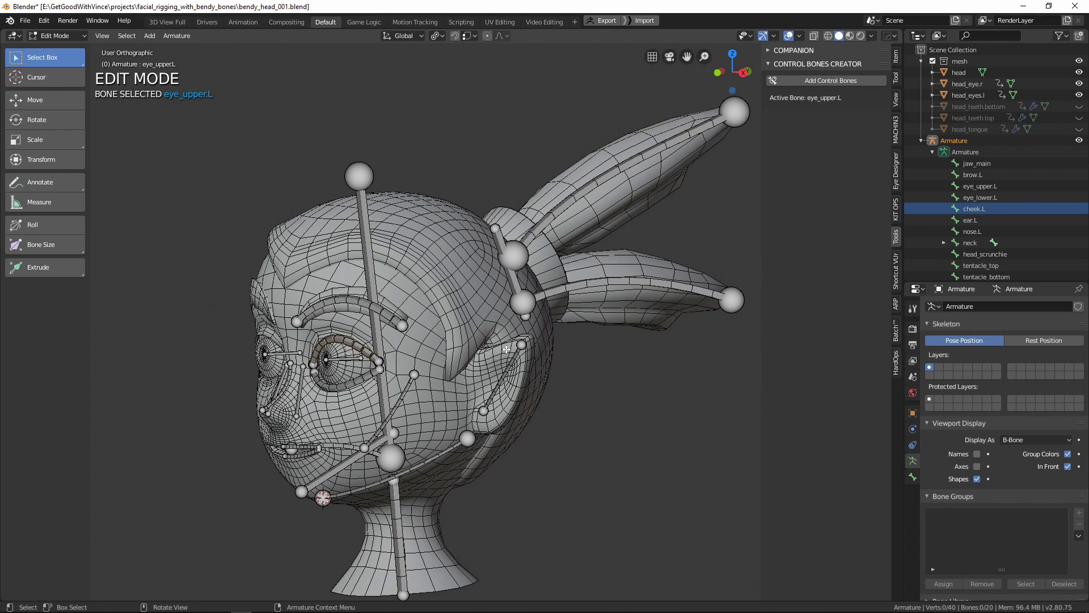
middle_click_drag(441, 437, 505, 417)
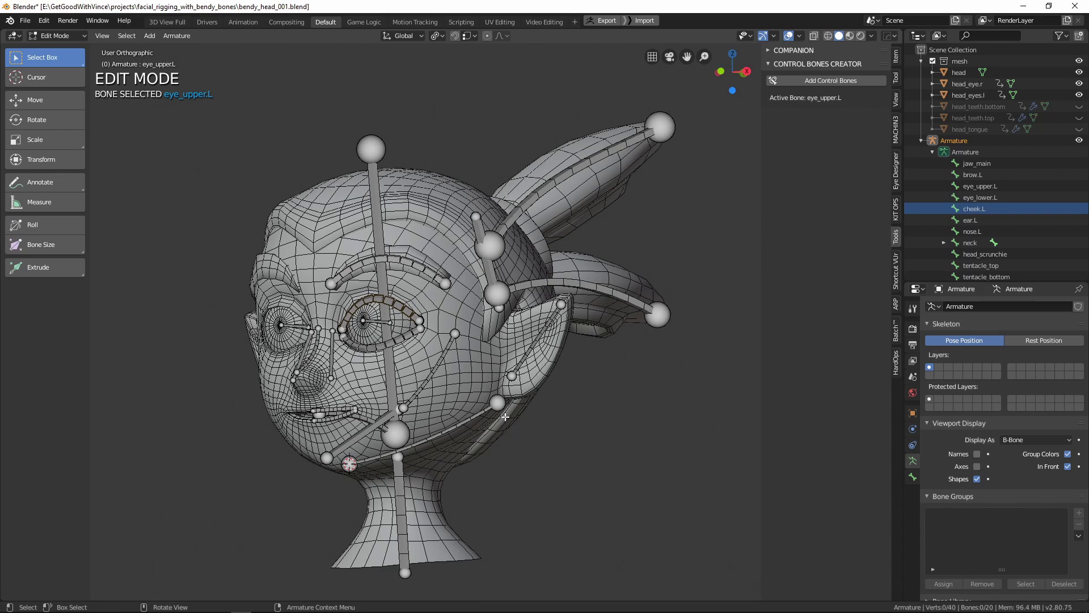
- Select the left brow, upper eyelid and lower eyelid bones one after another to check their names
left_click(399, 259)
scroll(399, 259, "up", 4)
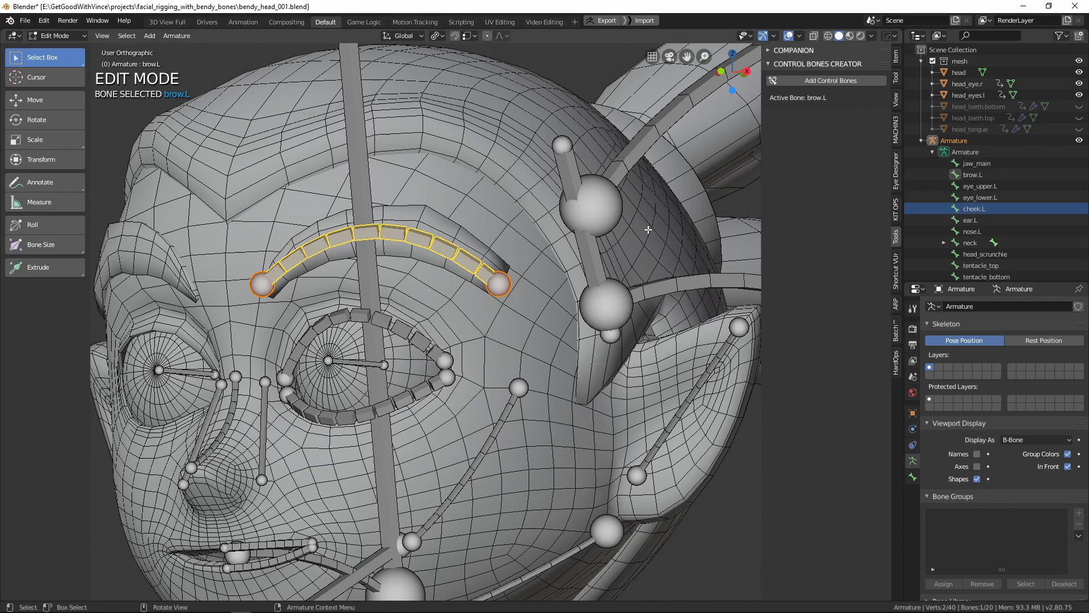
left_click(417, 342)
middle_click_drag(413, 370, 409, 286, "shift")
left_click(405, 314)
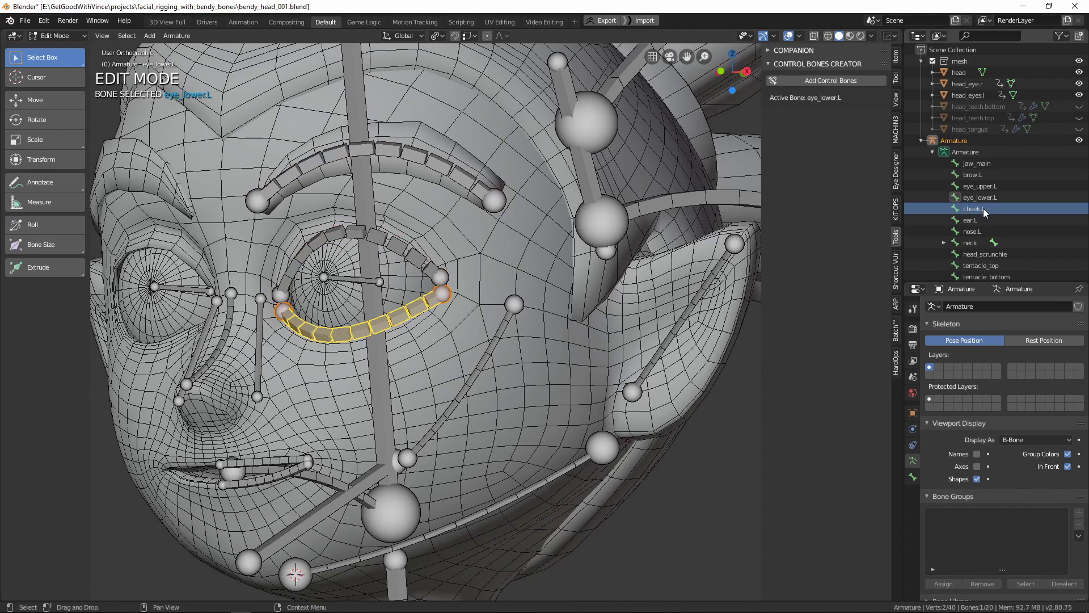
left_click(973, 175)
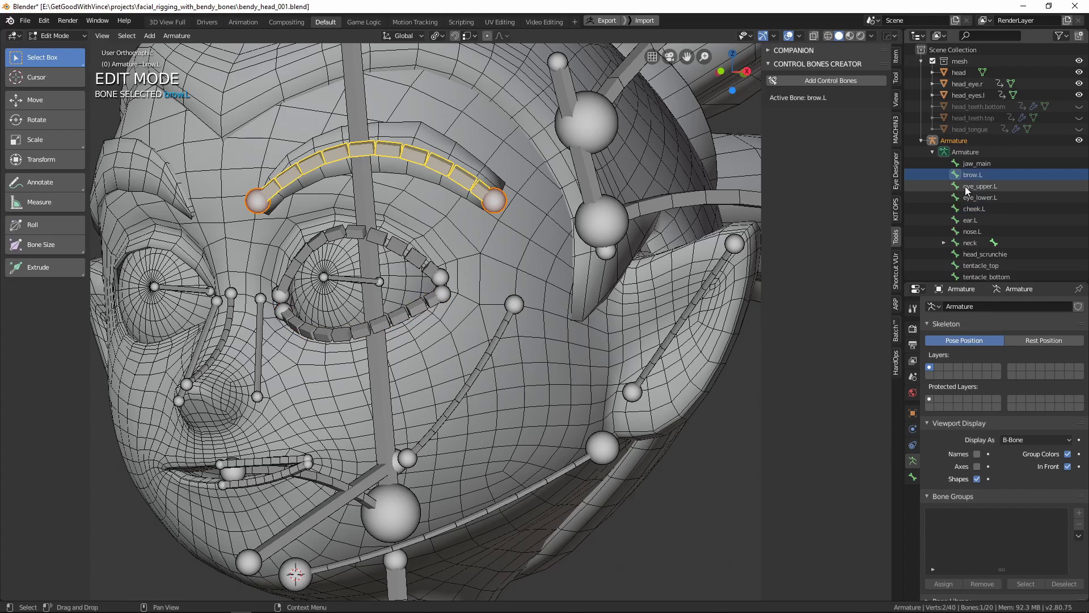
left_click(966, 199)
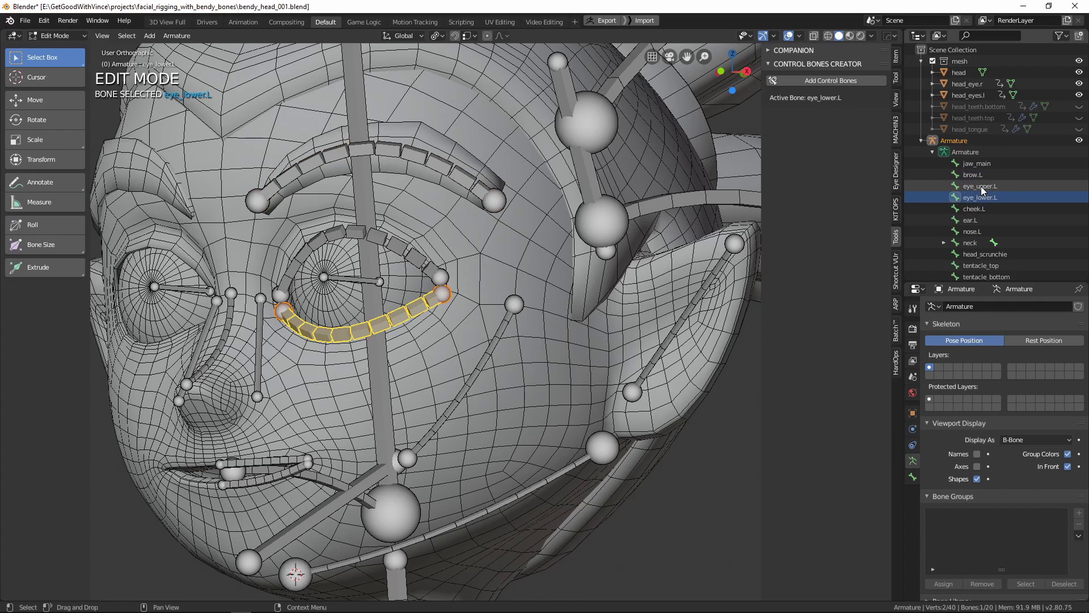
- Add control bones to the upper eyelid bone eye_upper.L with the Control Bones Creator
left_click(981, 186)
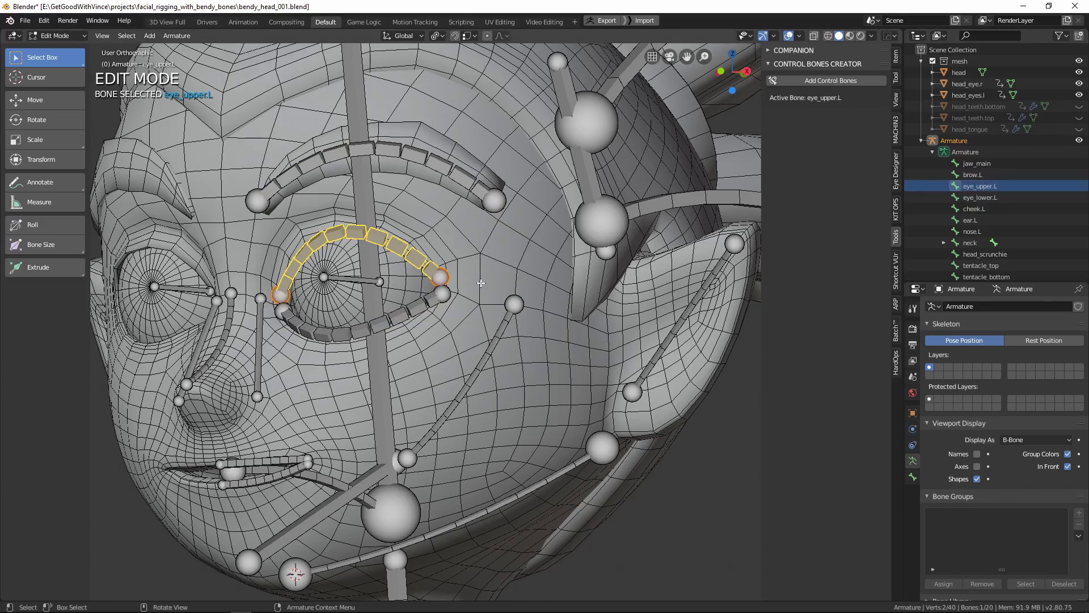
scroll(392, 323, "down", 5)
mouse_move(392, 322)
middle_mouse_down()
mouse_move(459, 322)
mouse_move(393, 315)
middle_mouse_up()
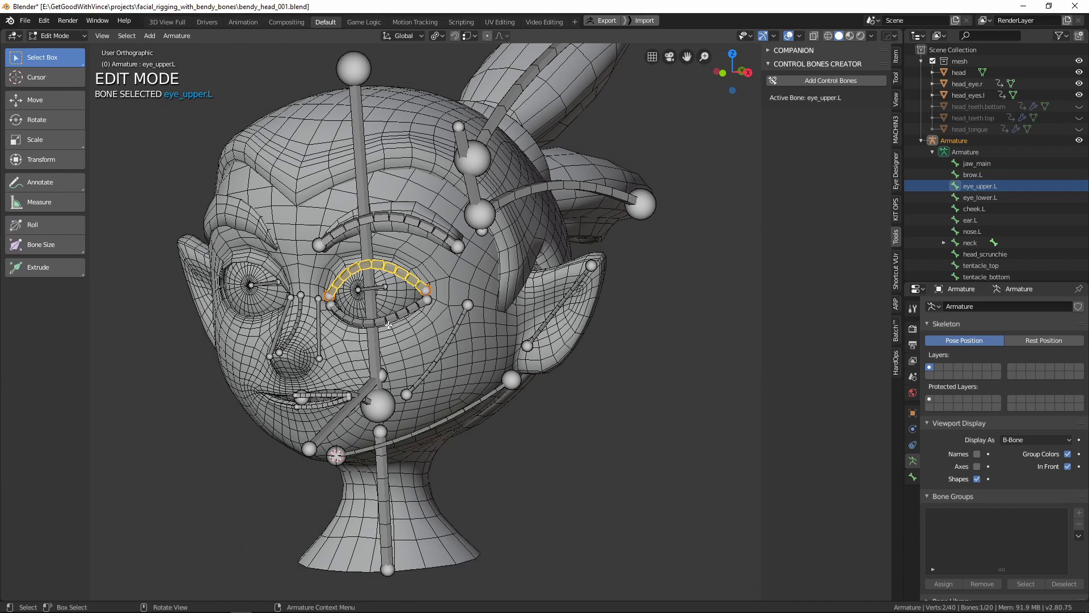
scroll(387, 324, "up", 2)
scroll(397, 318, "up", 2)
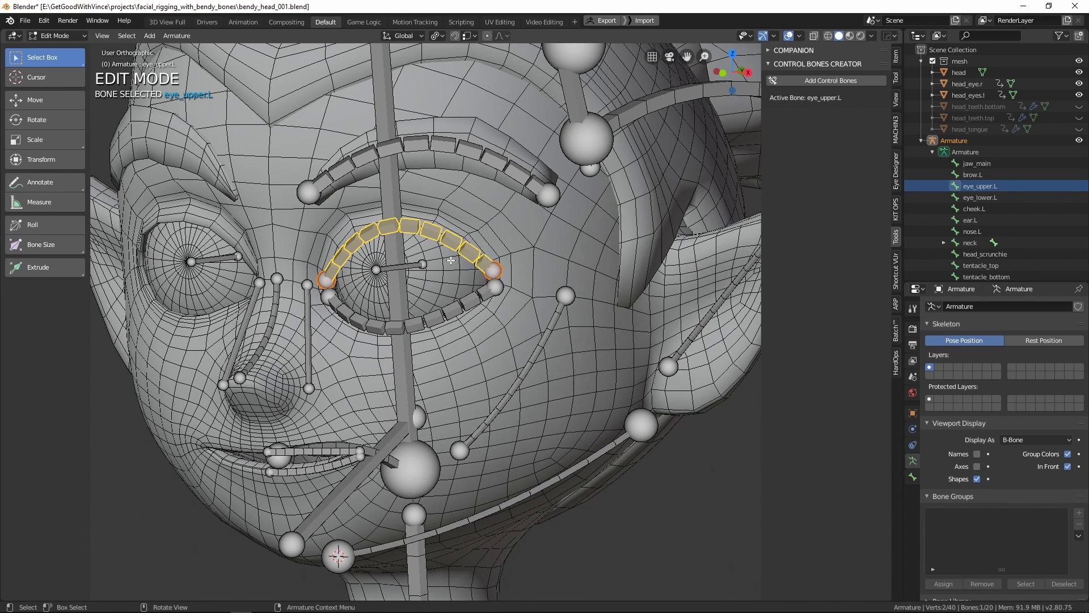
middle_click_drag(521, 248, 500, 321)
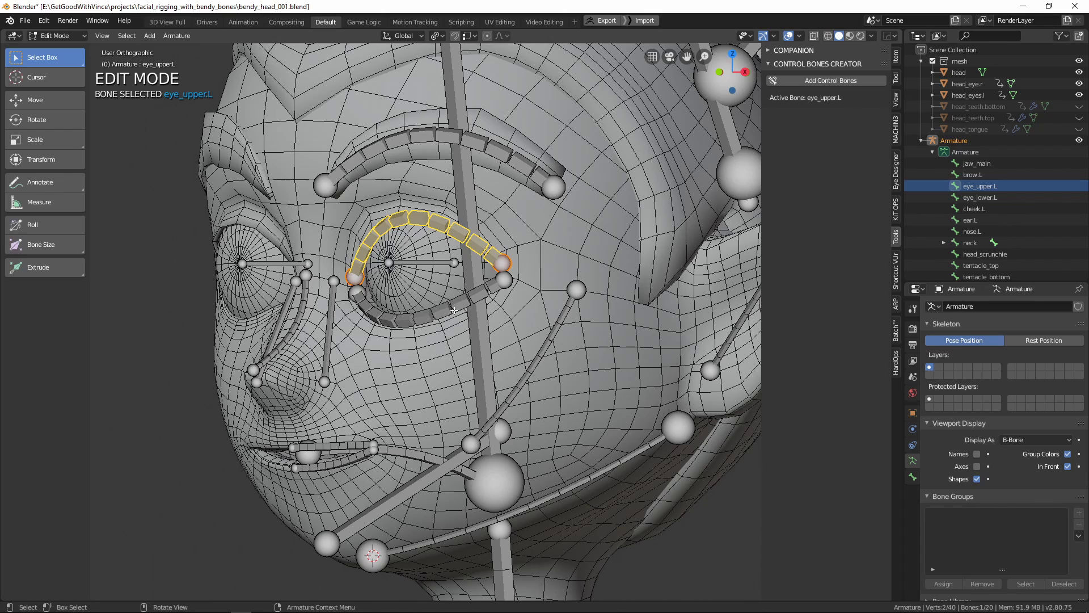
middle_click_drag(455, 310, 385, 301, "shift")
scroll(354, 237, "up", 3)
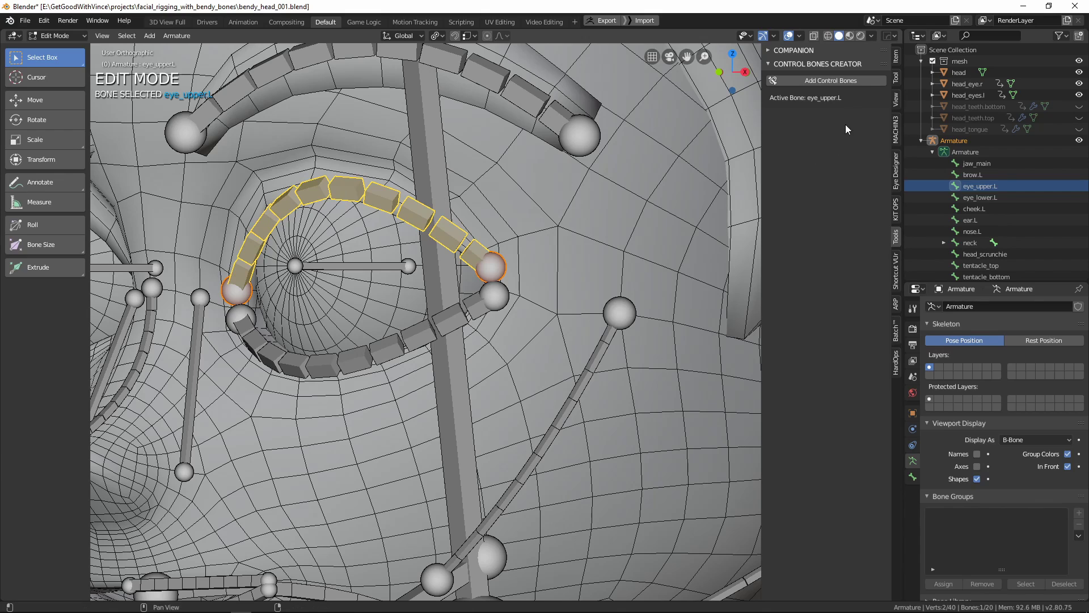
left_click(818, 84)
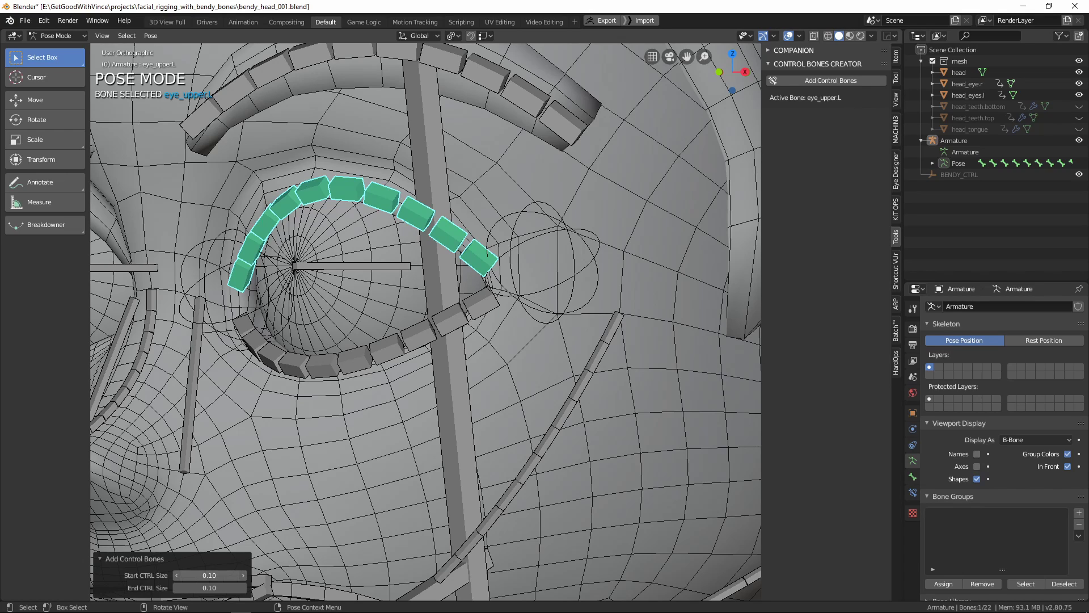
- Set the start and end control sizes of the upper eyelid's control bones to 0.04
mouse_move(200, 573)
left_mouse_down()
mouse_move(179, 572)
mouse_move(224, 573)
mouse_move(200, 573)
left_mouse_up()
left_click(177, 575)
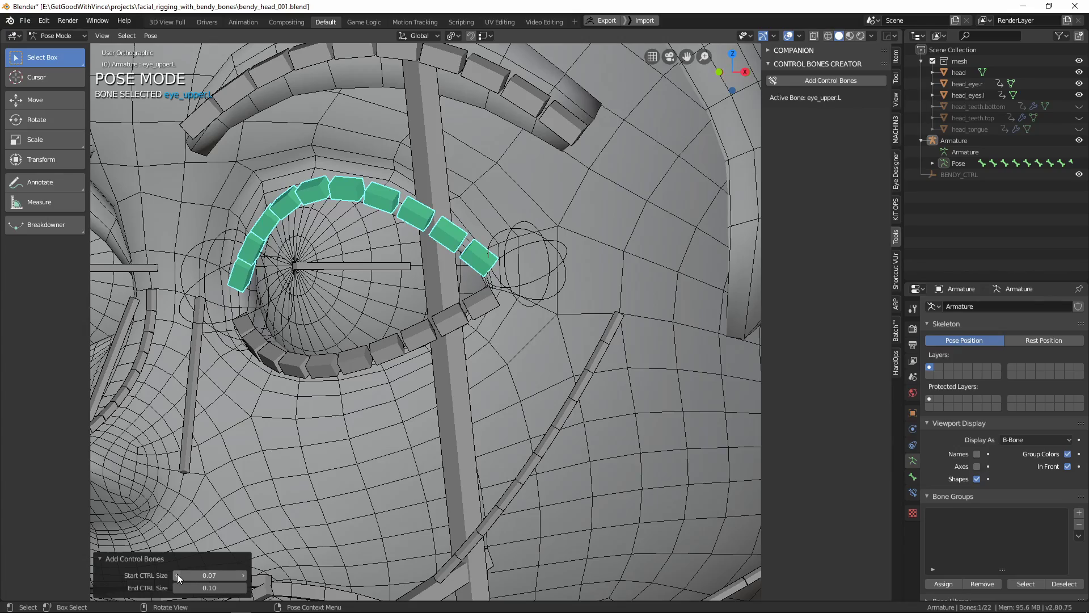
left_click(177, 575)
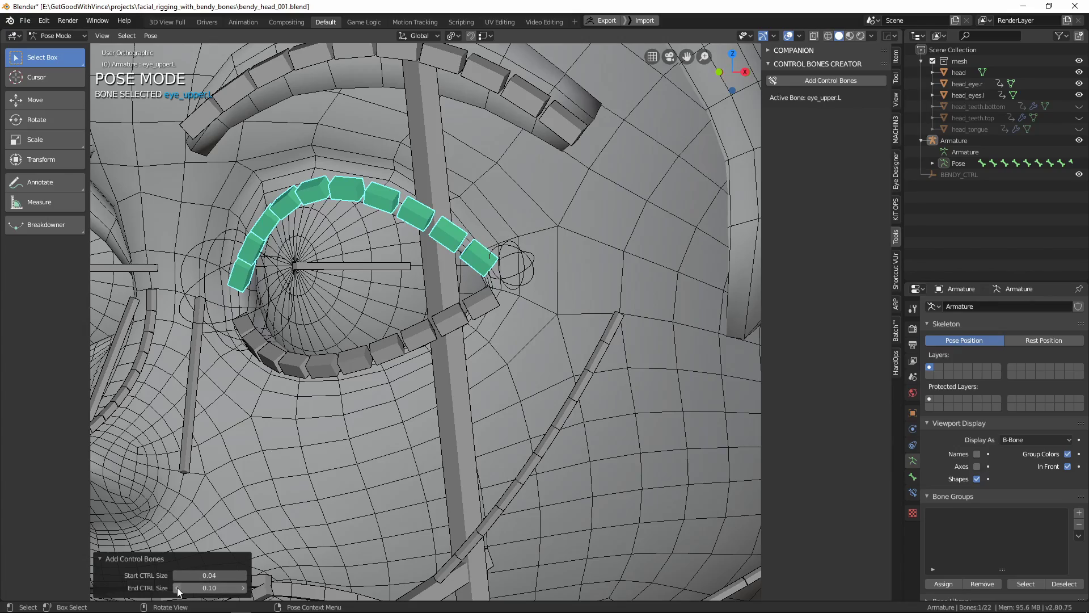
left_click(177, 587)
left_click(177, 587)
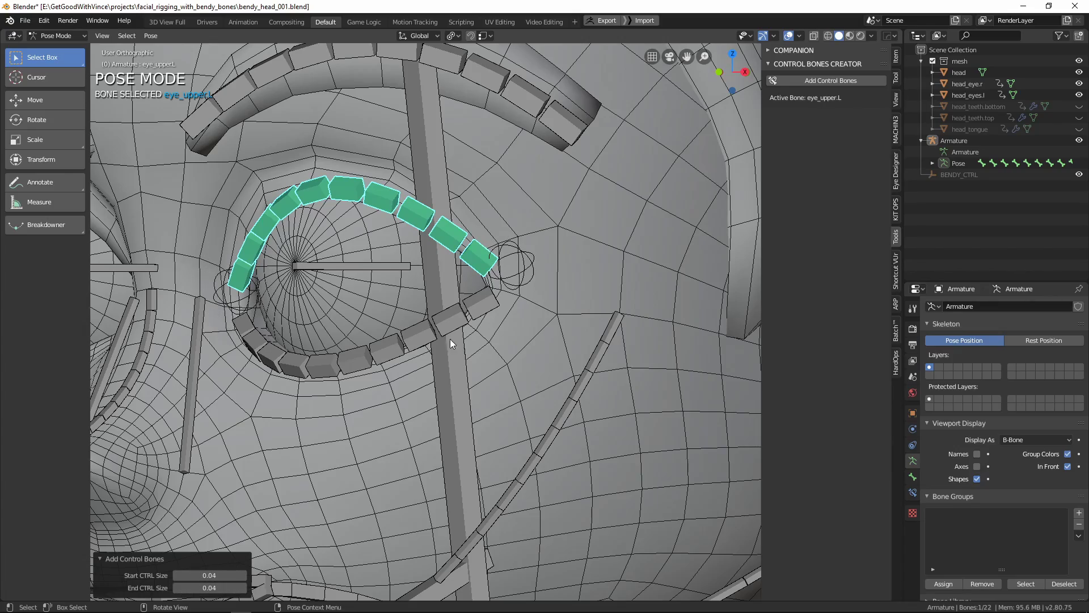
- Add control bones to the left lower eyelid bone eye_lower.L with the Control Bones Creator
mouse_move(450, 339)
middle_mouse_down()
mouse_move(428, 348)
mouse_move(506, 341)
mouse_move(461, 343)
middle_mouse_up()
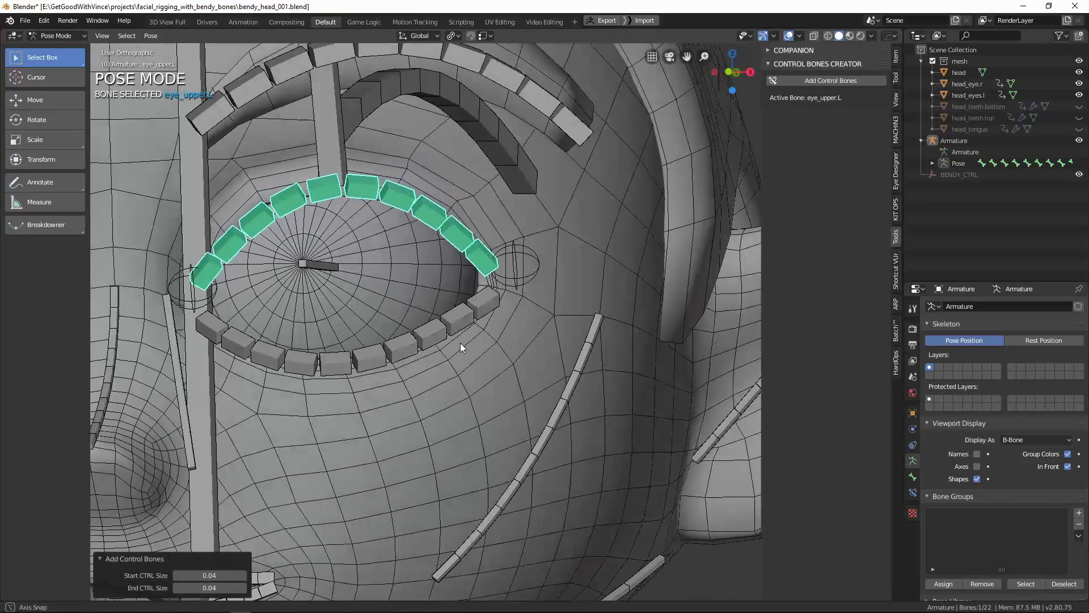
left_click(403, 348)
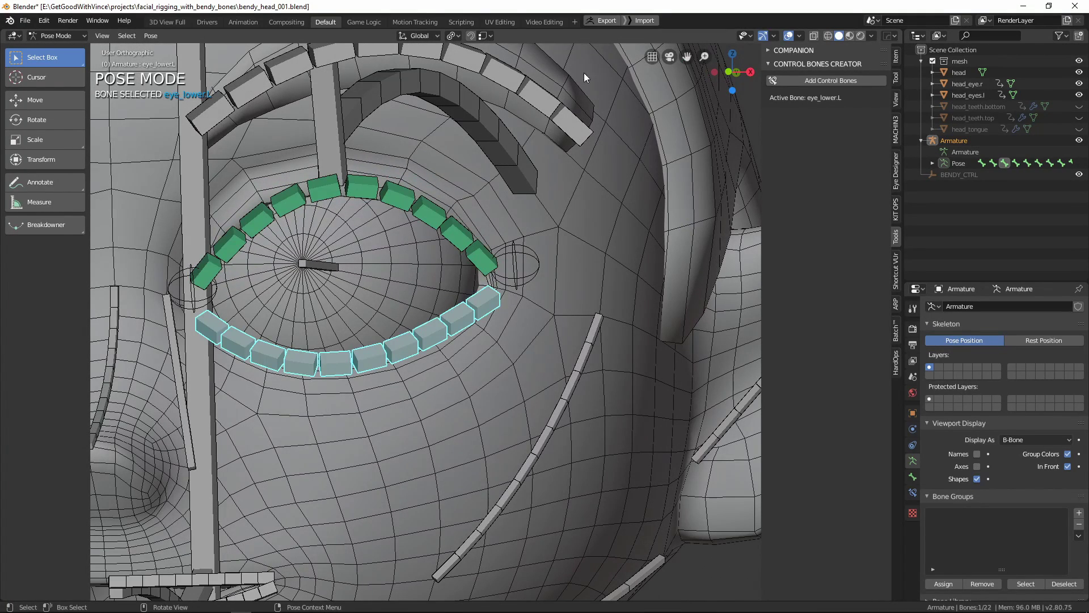
mouse_move(546, 605)
left_click(455, 204)
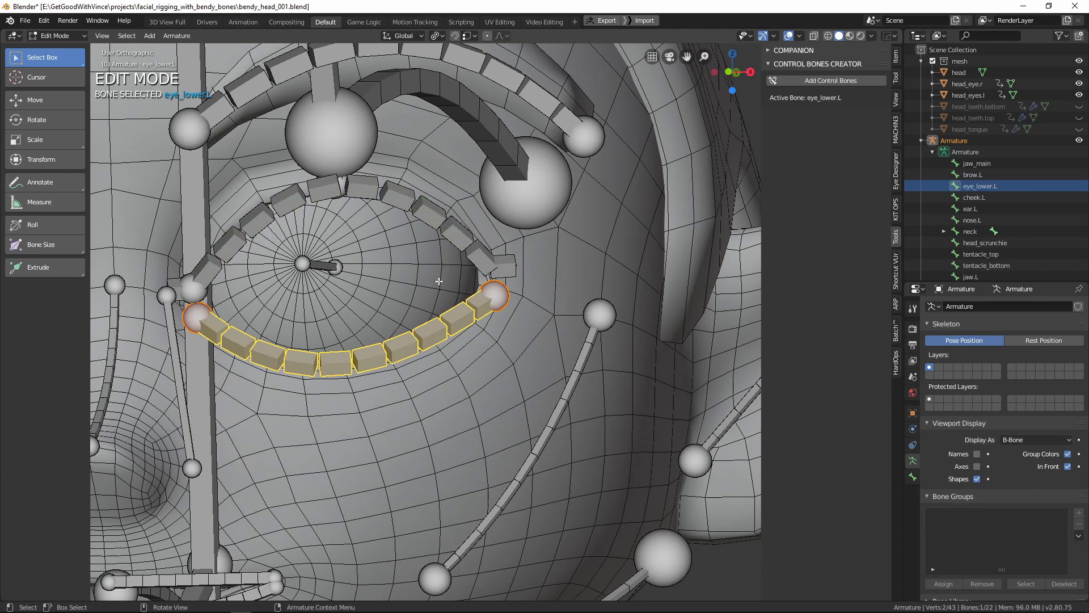
left_click(829, 80)
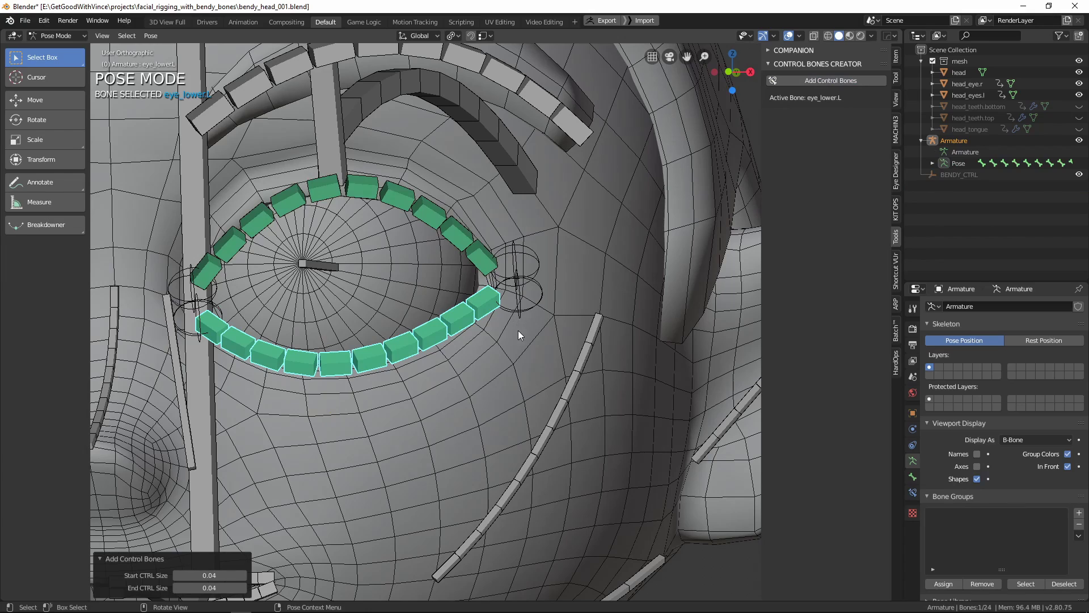
middle_click_drag(518, 331, 553, 243)
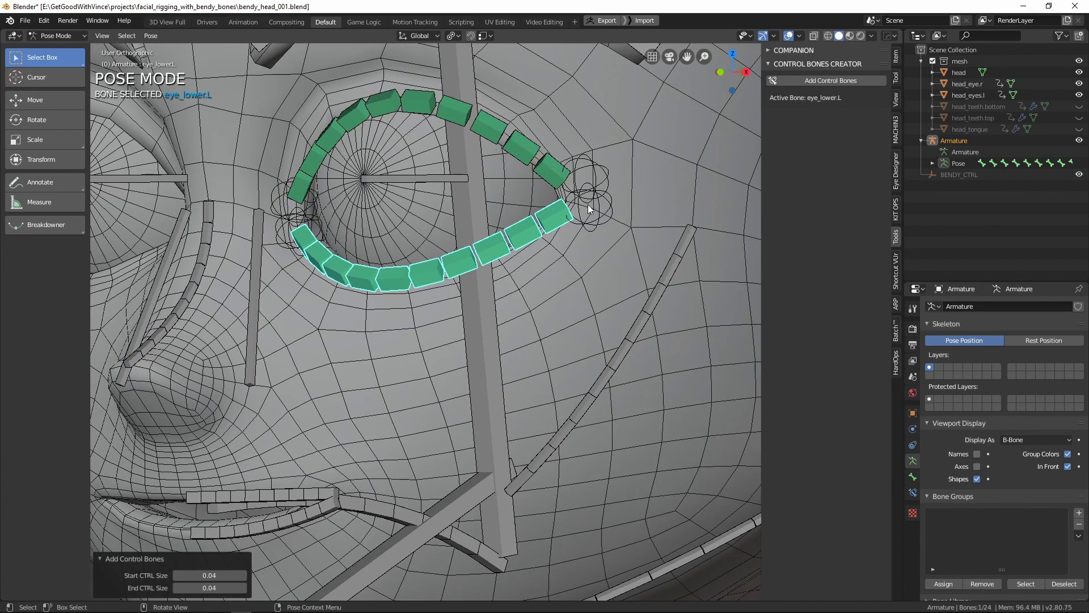
scroll(588, 215, "down", 2)
scroll(579, 287, "down", 2)
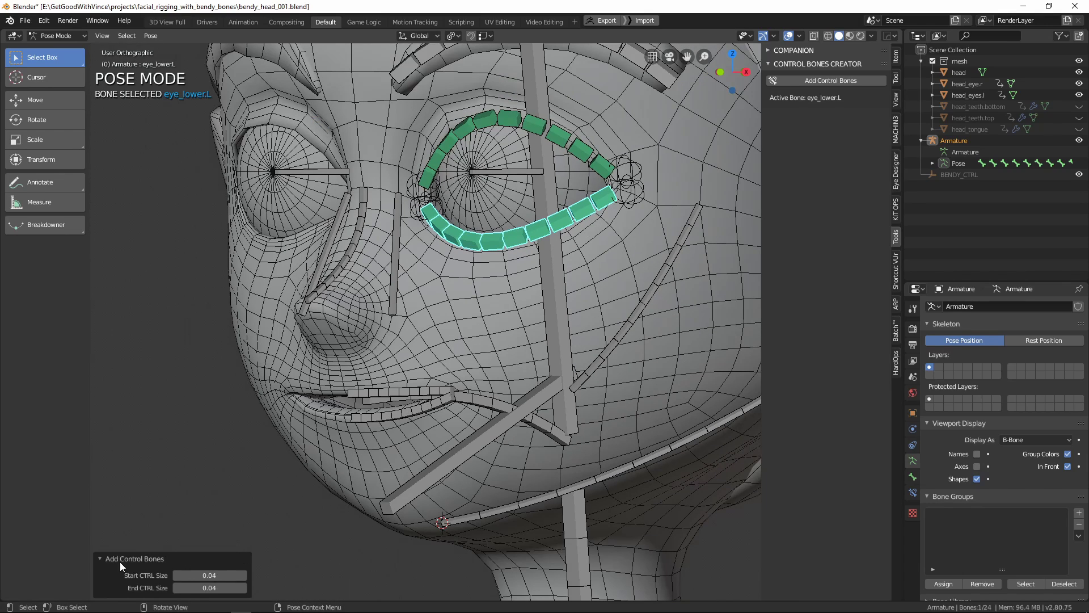
- Test the nose bridge's bend by moving its CTRL_nose_bridge_Start control bone, and undo the test moves
left_click(349, 250)
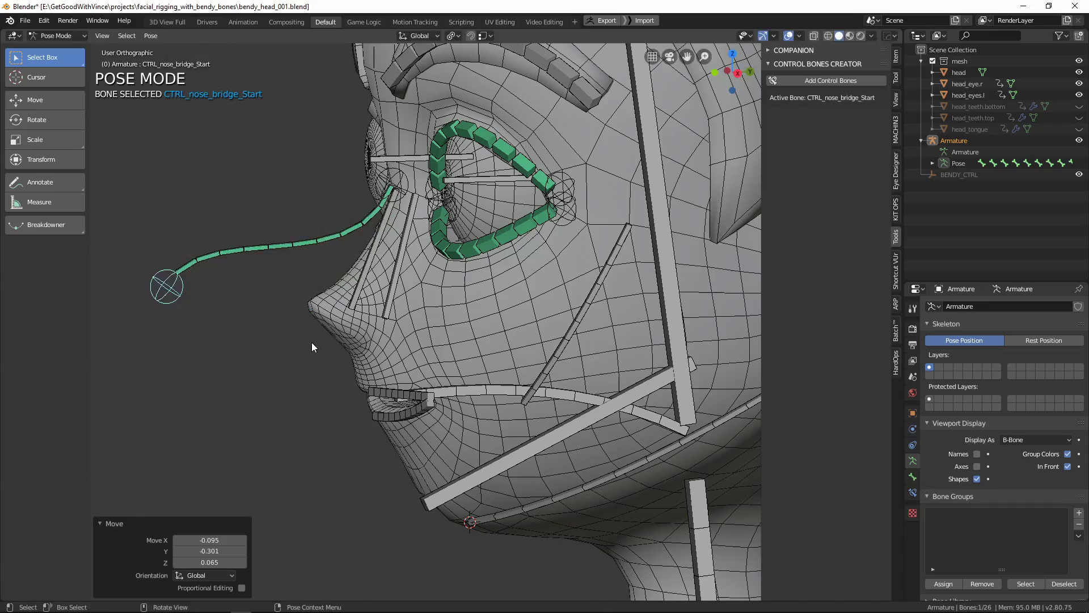
key("g")
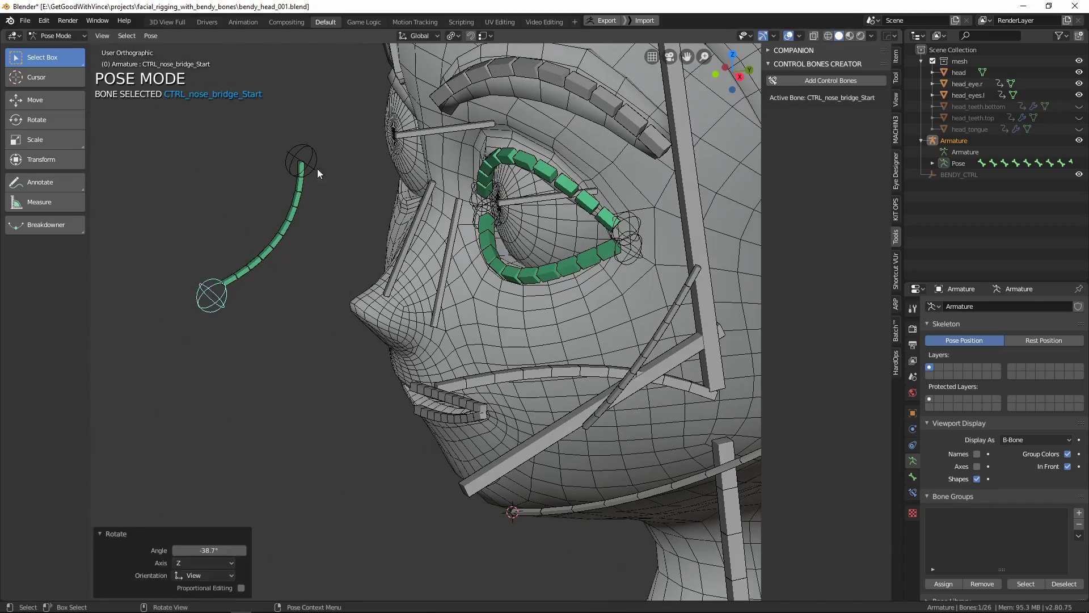
key("ctrl+z")
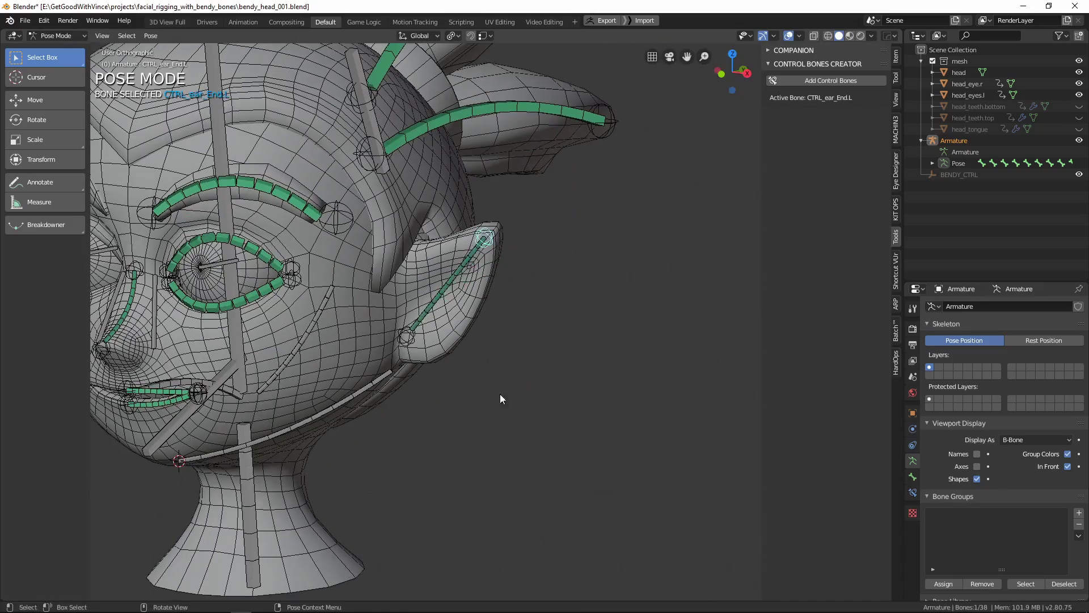
- Symmetrize the selected left-side face bones, including their control bones, to the other half of the head
left_click(913, 476)
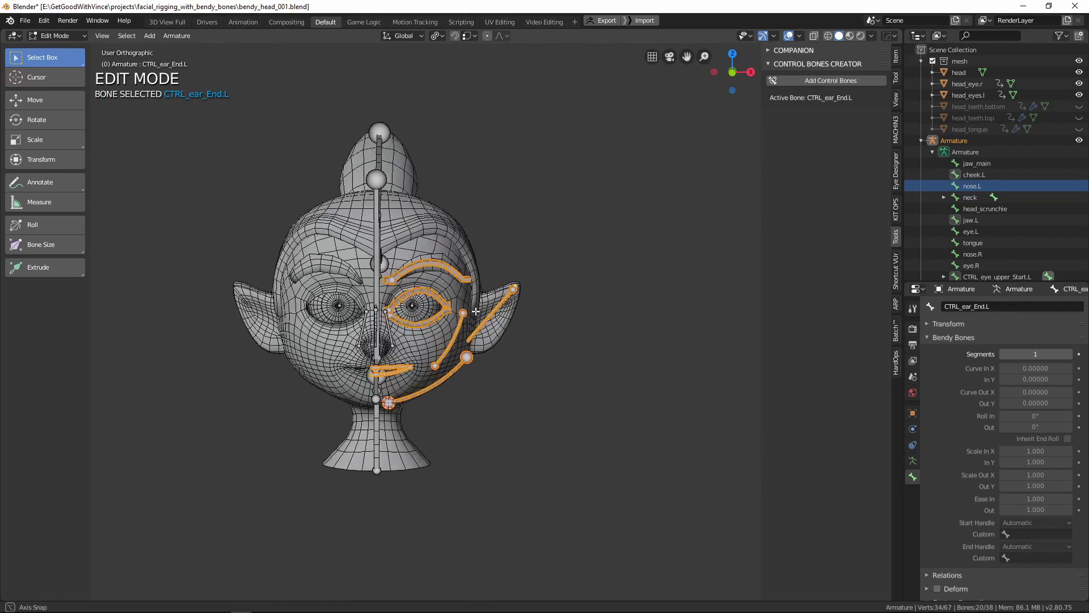
scroll(1009, 185, "down", 5)
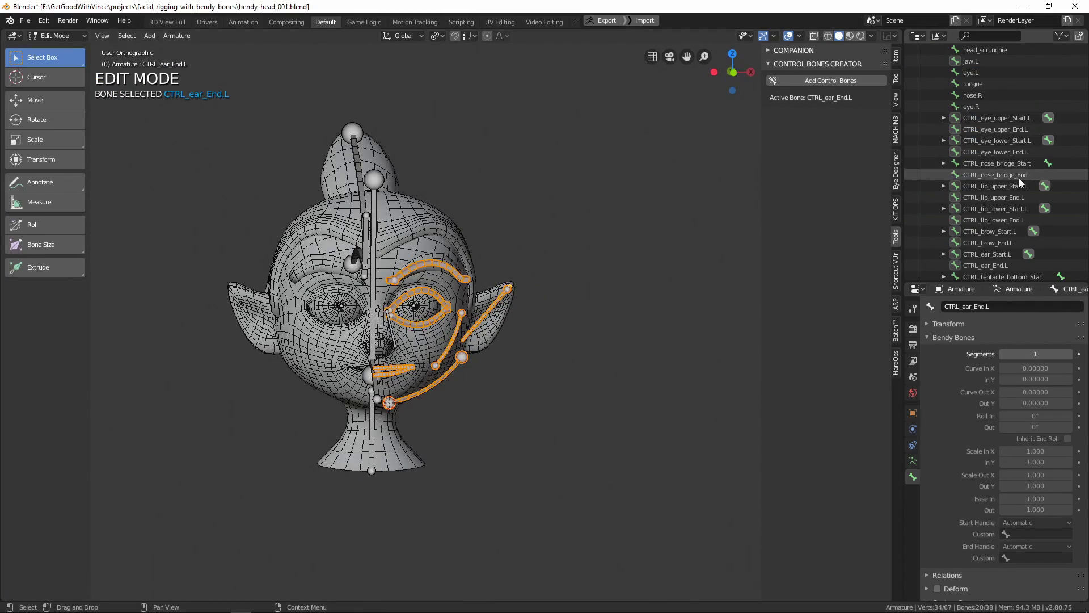
scroll(1010, 216, "down", 2)
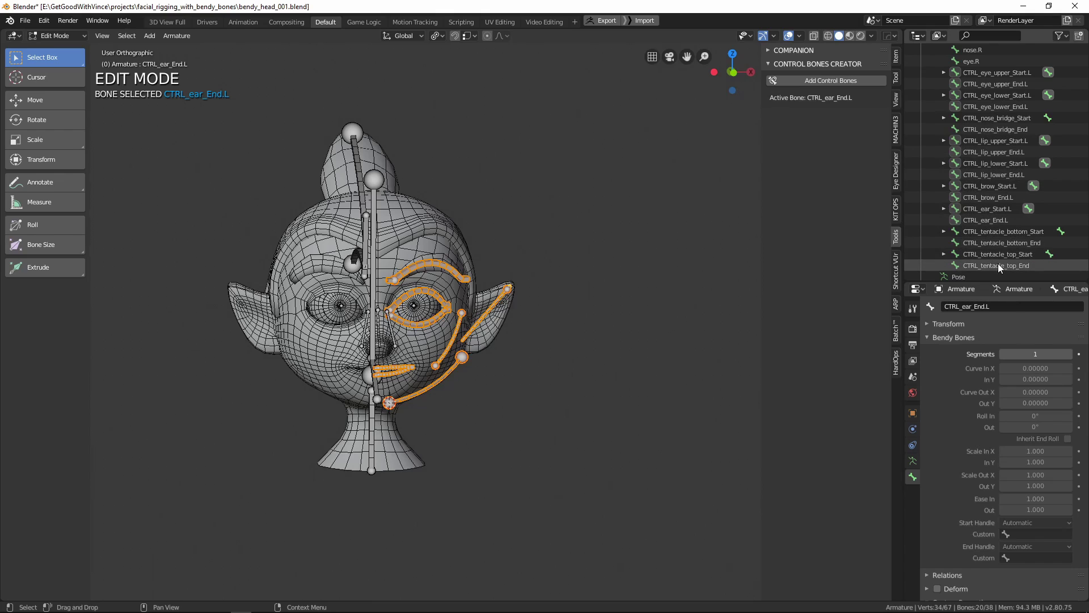
key("KP_Decimal")
left_click(177, 36)
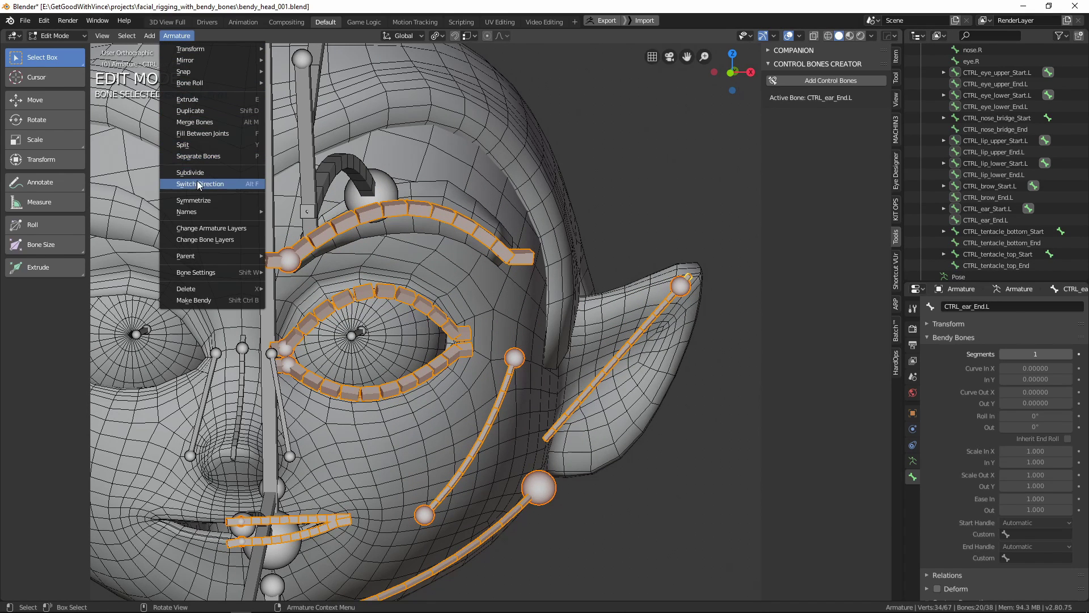
left_click(192, 200)
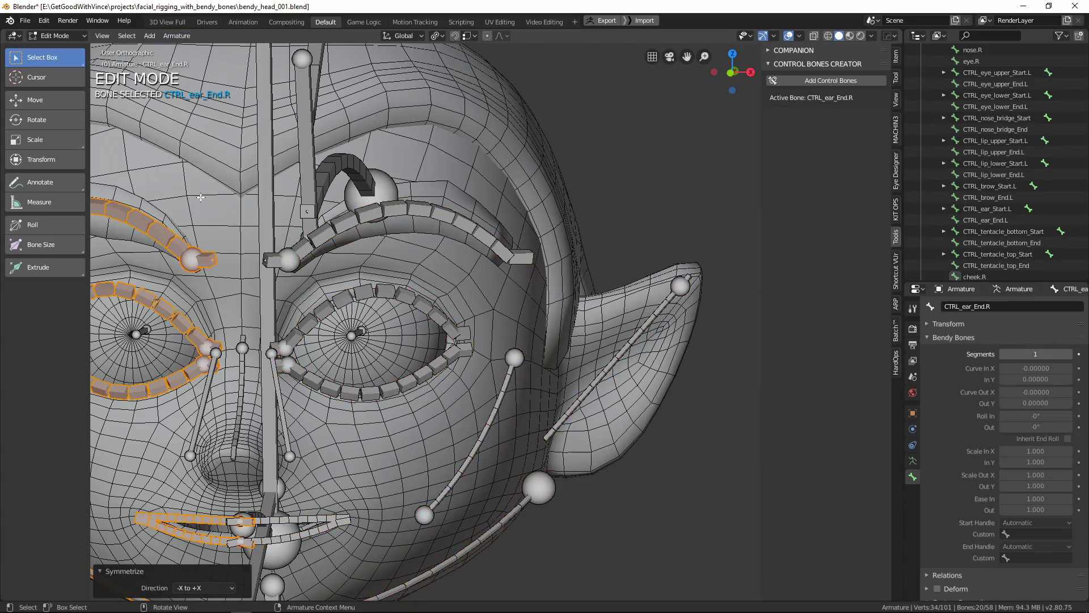
key("KP_Decimal")
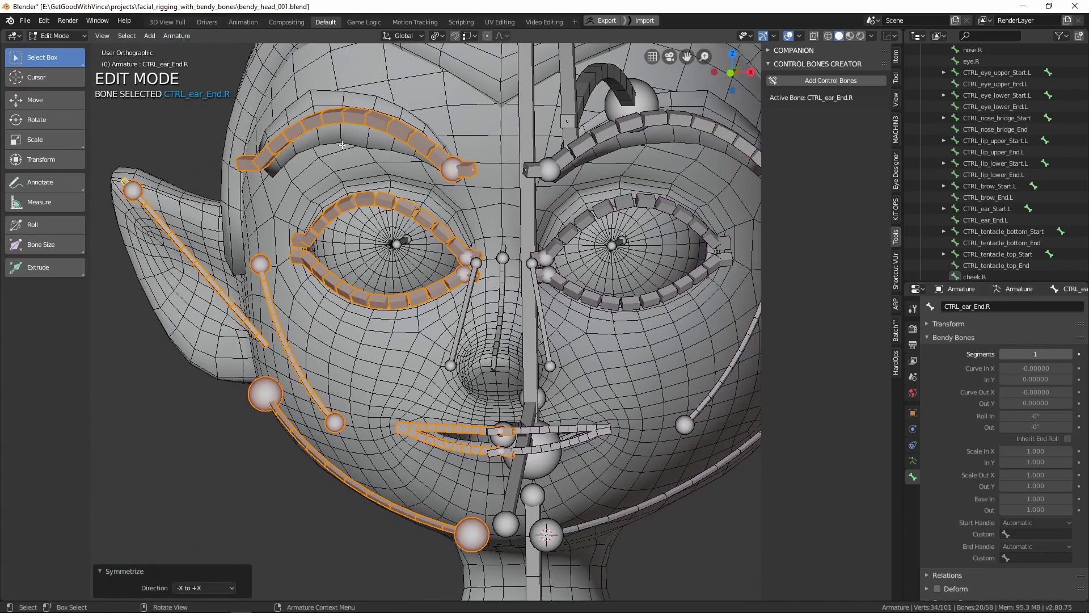
- Select the mirrored control bone CTRL_brow_Start.R and look through the armature's bone list for the .L and .R control bones
middle_click_drag(342, 145, 274, 160)
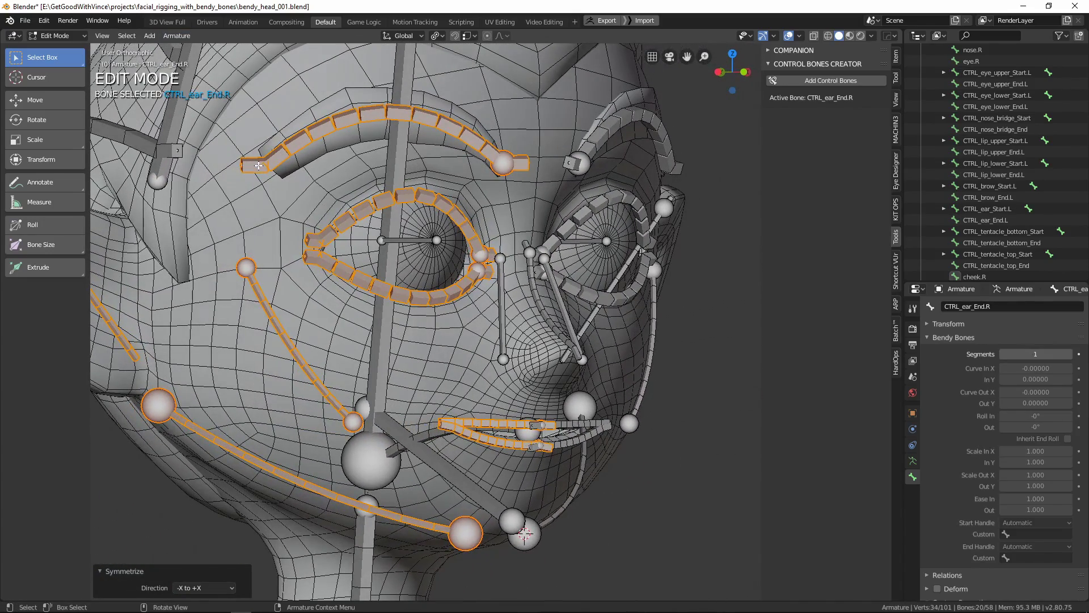
left_click(256, 166)
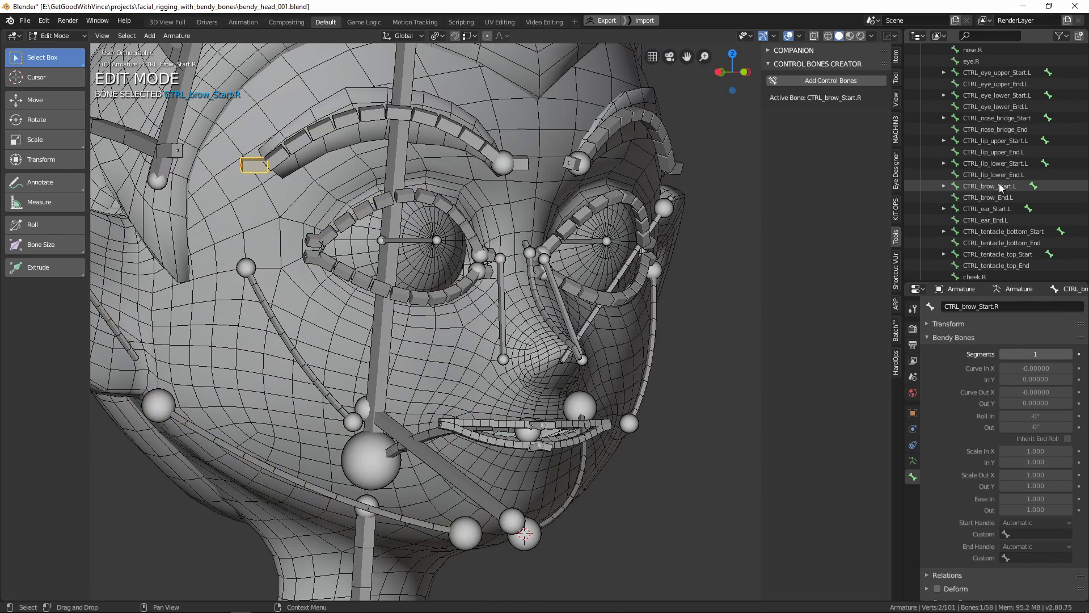
scroll(1001, 187, "down", 2)
scroll(1002, 187, "down", 2)
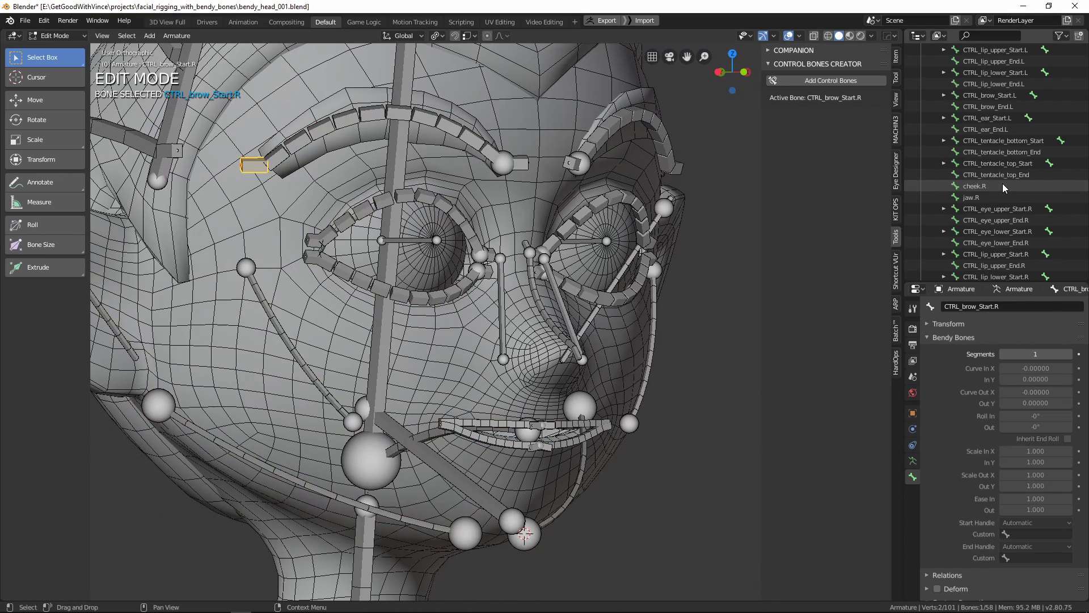
scroll(1002, 183, "down", 3)
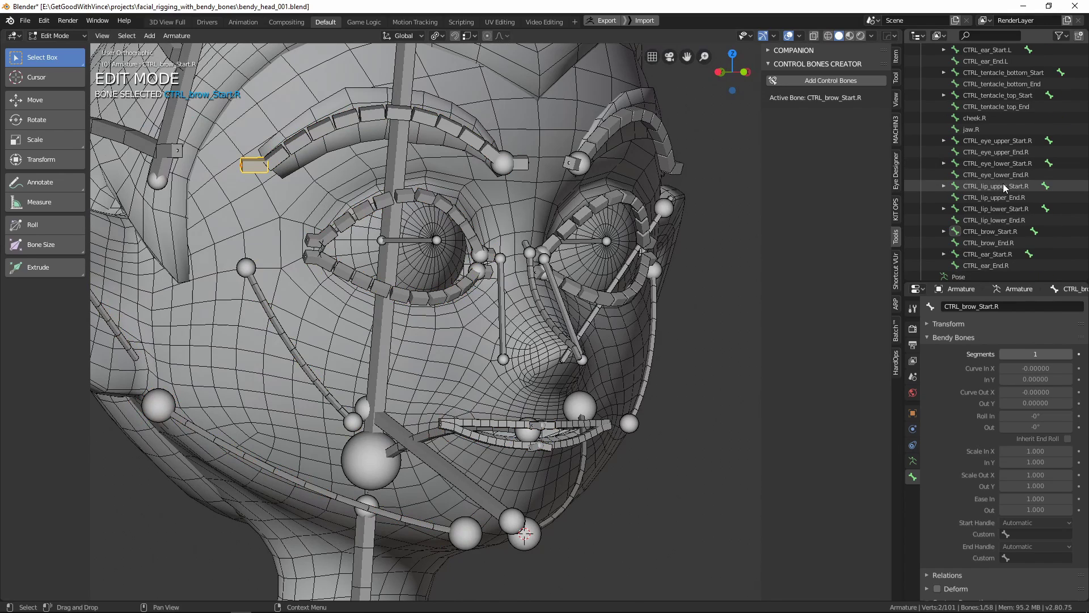
scroll(1002, 188, "down", 1)
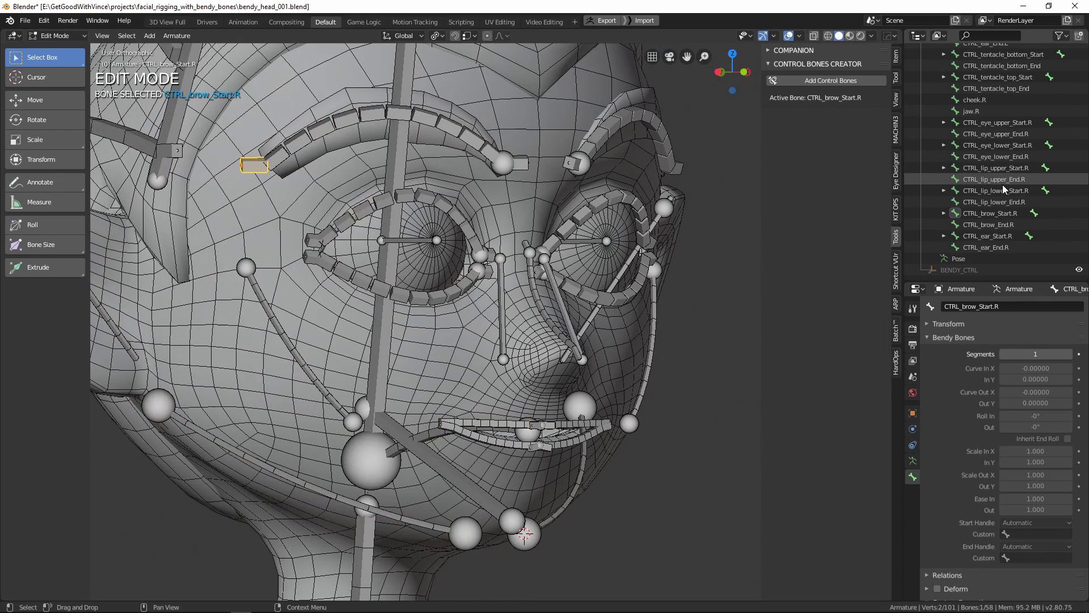
scroll(1003, 185, "up", 5)
scroll(1002, 185, "up", 5)
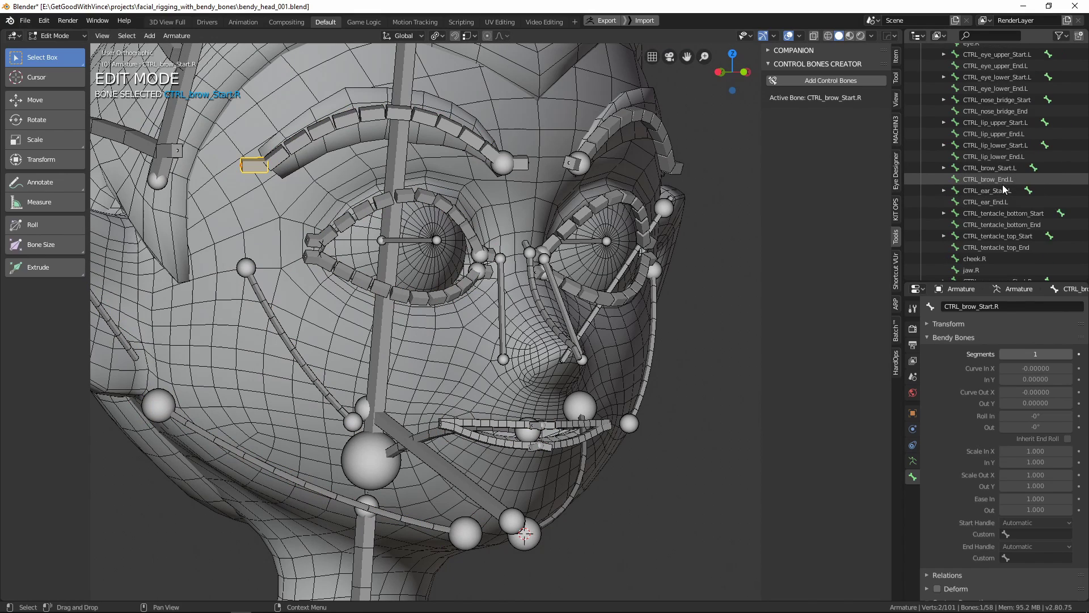
scroll(1003, 185, "up", 4)
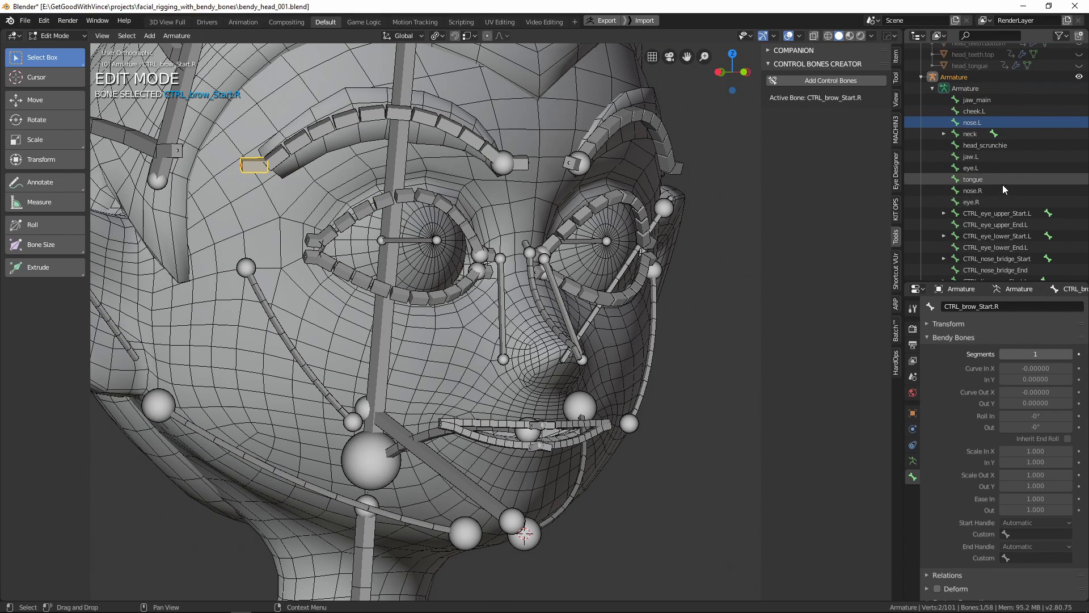
scroll(1002, 185, "up", 1)
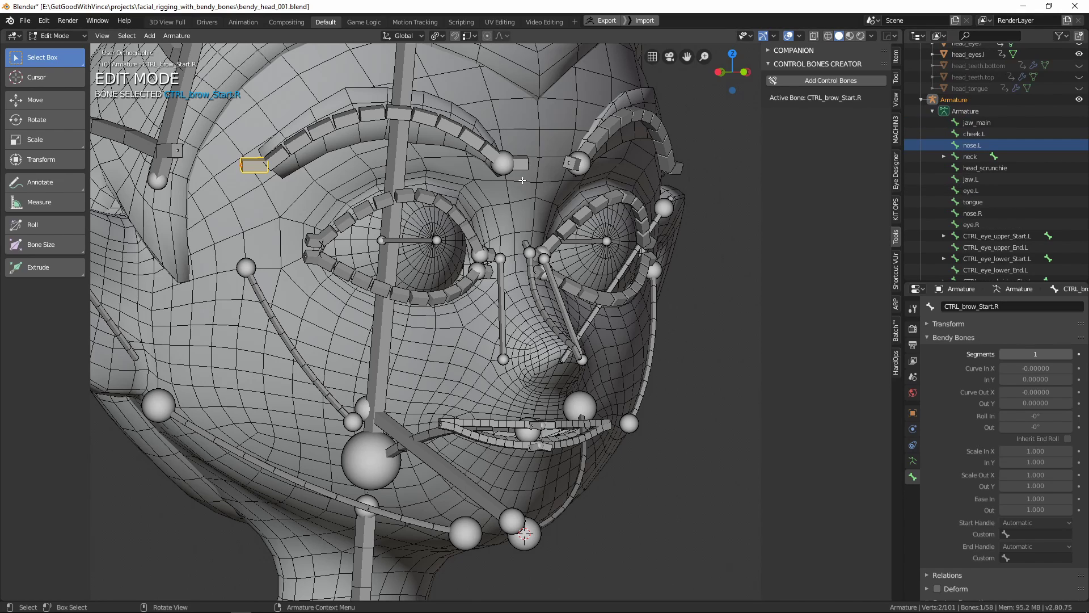
- Select brow.R and the control bones at its two ends to check their names against its custom start and end handles
left_click(339, 125)
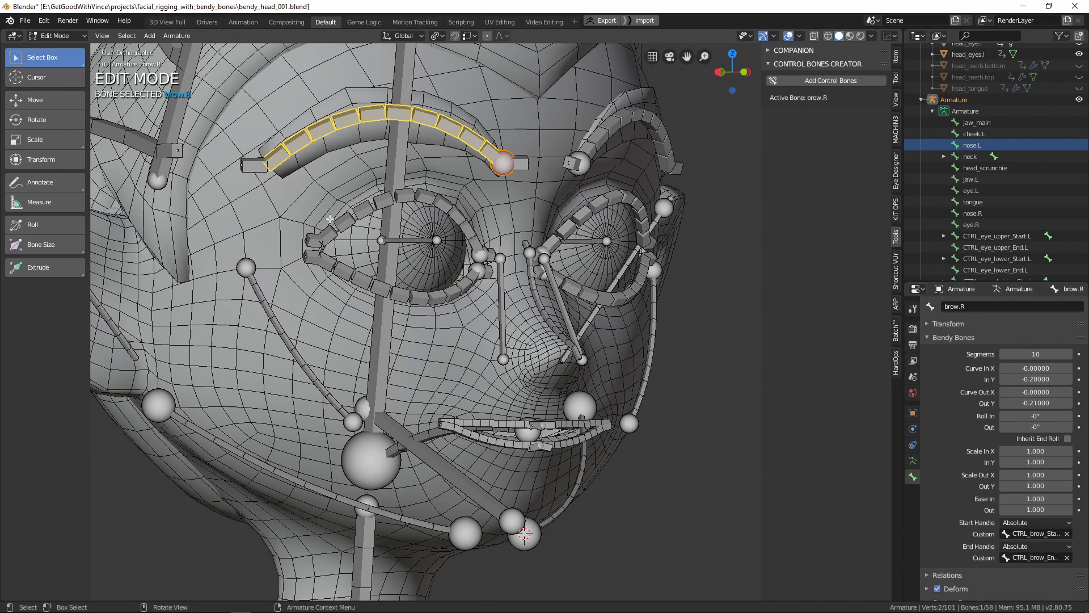
left_click(253, 167)
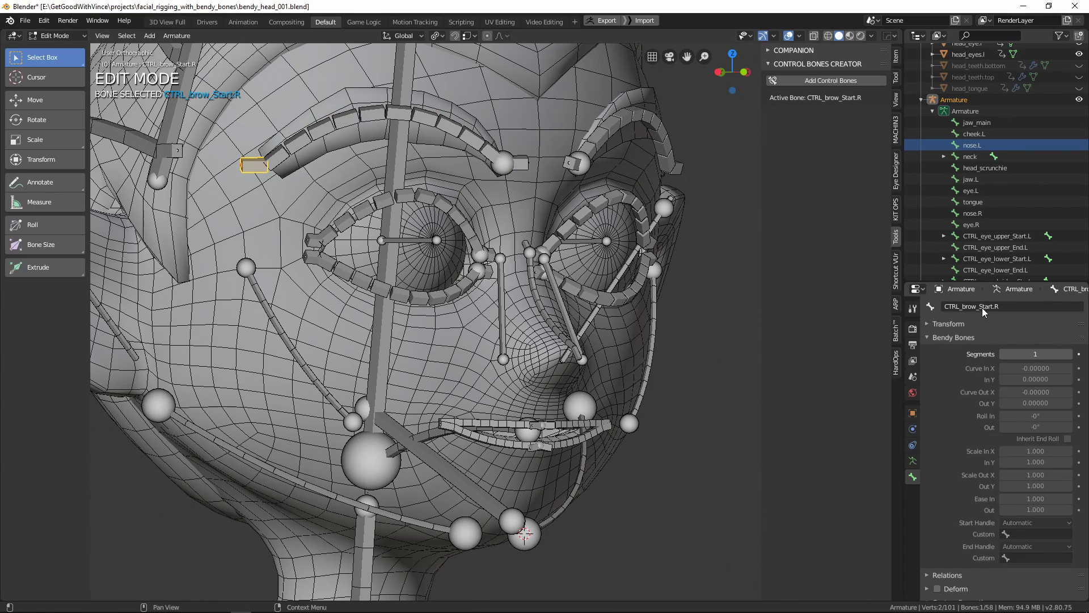
left_click(516, 167)
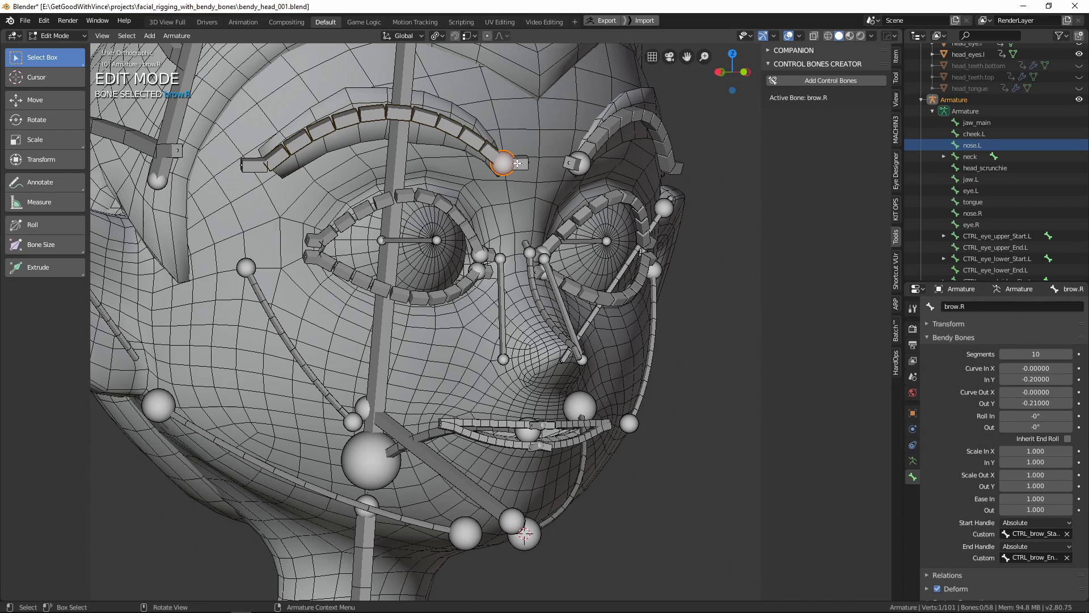
left_click(520, 163)
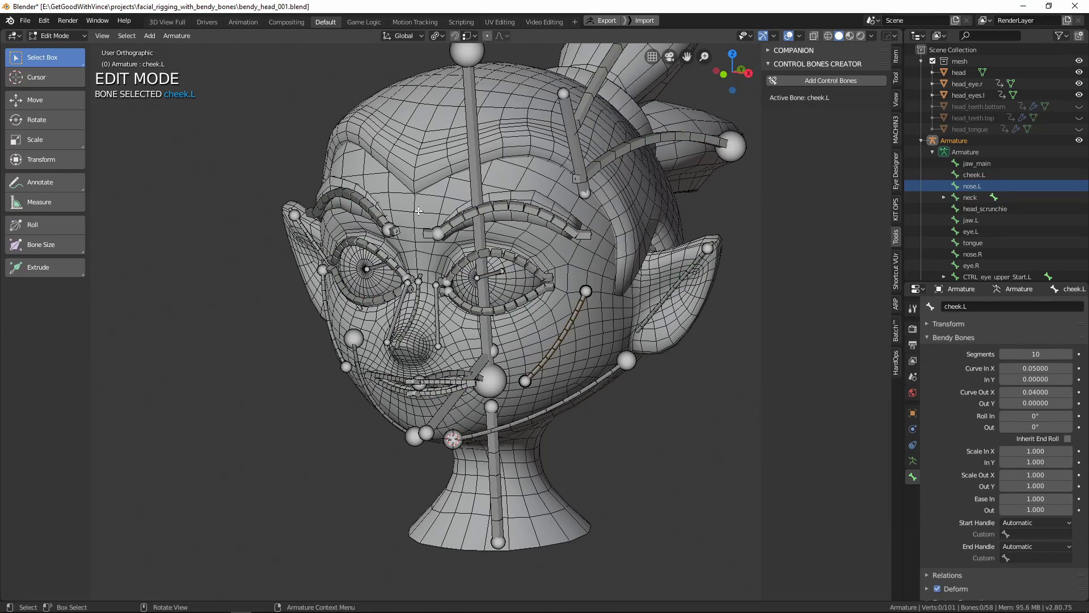
- Parent the head mesh to the armature with automatic weights and save the file
key("Tab")
left_click(424, 185)
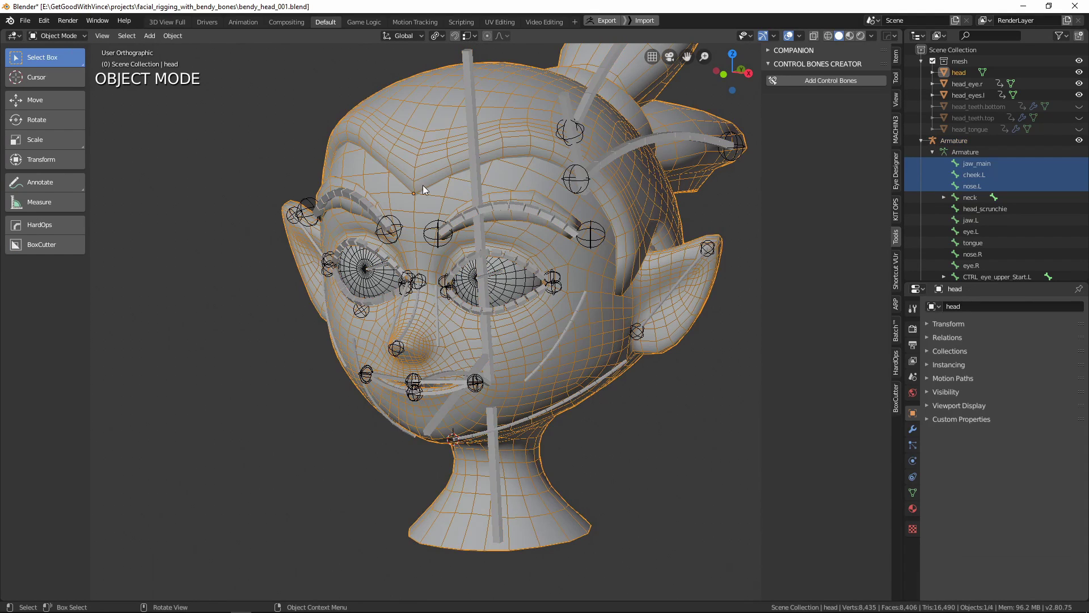
left_click(499, 475, "shift")
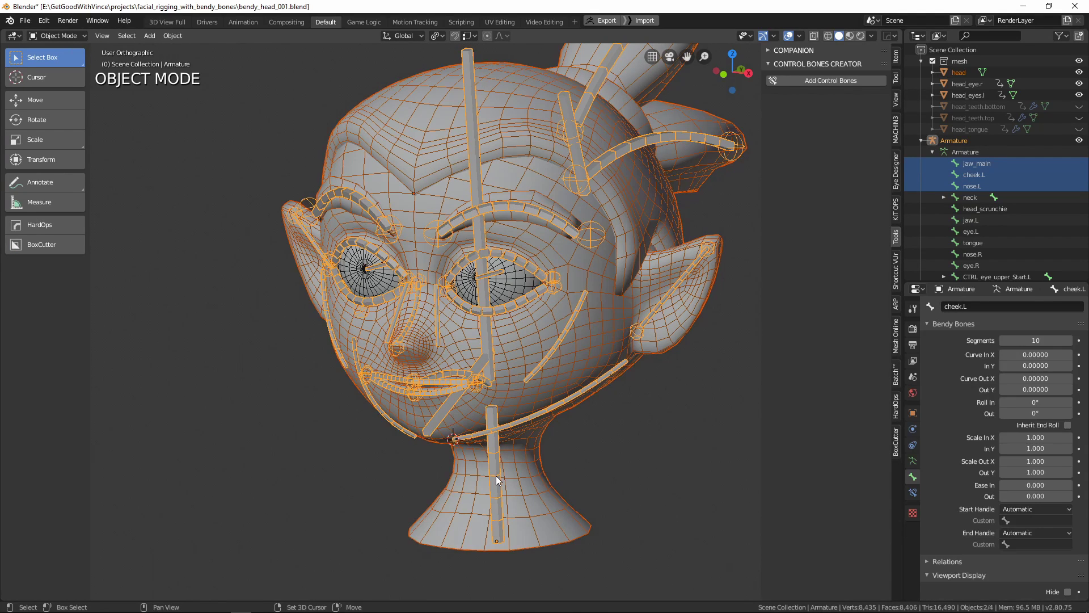
key("ctrl+p")
left_click(490, 544)
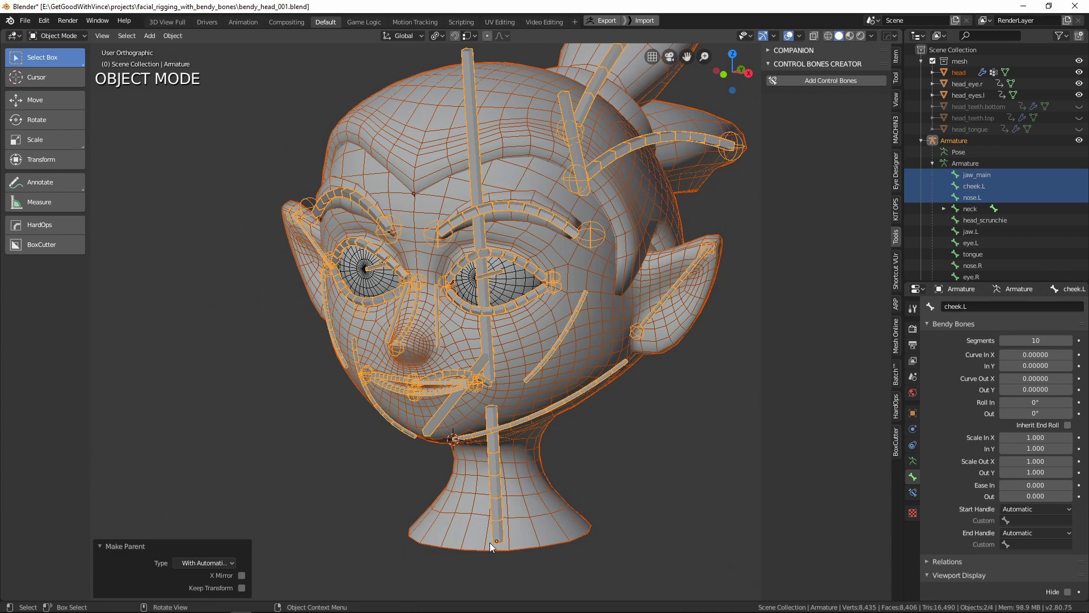
key("ctrl+s")
left_click(565, 410)
- Select only the armature and set its viewport display to Wire
middle_click_drag(511, 334, 490, 333)
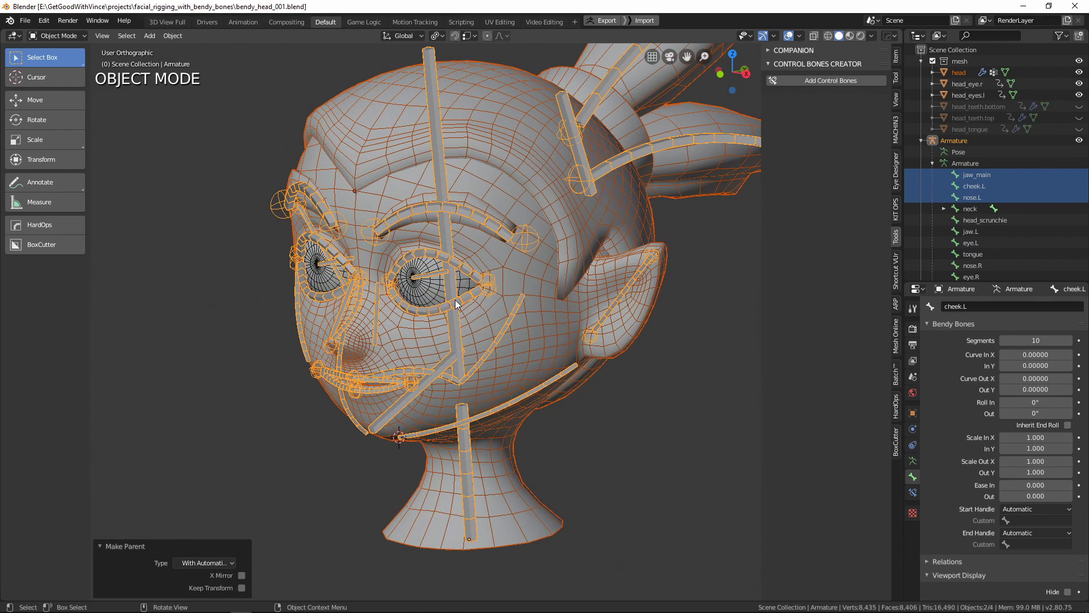
left_click(490, 336)
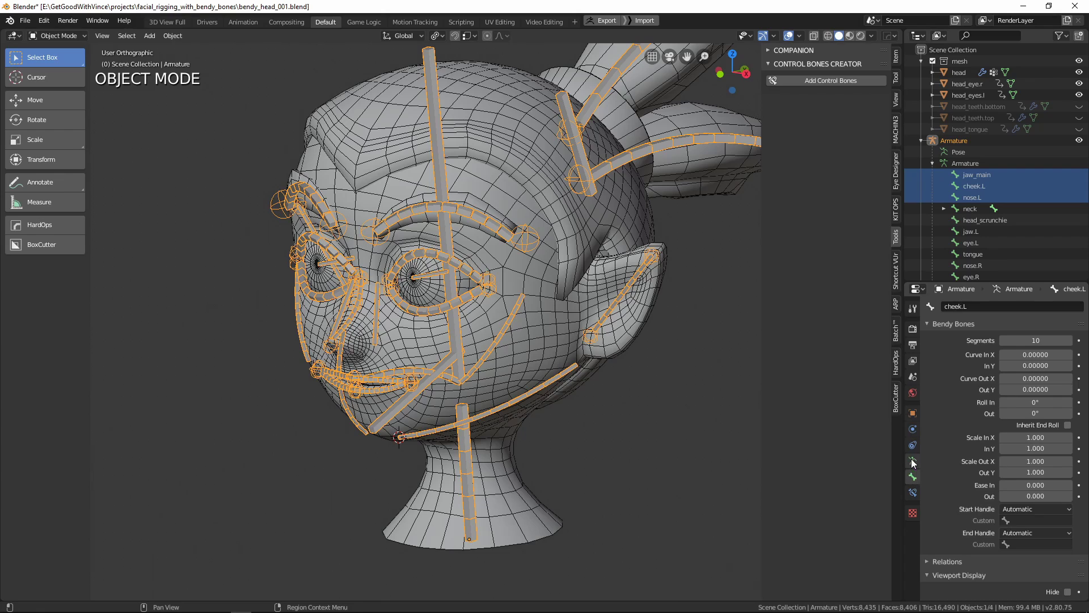
left_click(912, 460)
left_click(1018, 440)
left_click(1013, 503)
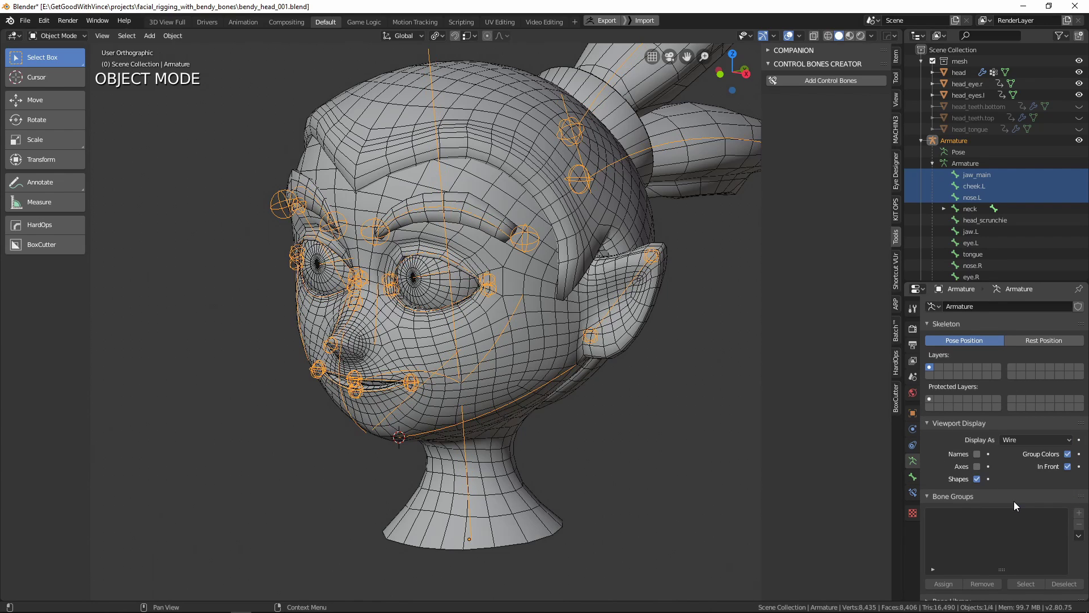
- Select the head mesh and collapse the Vertex Groups and Normals sections of its mesh data properties
left_click(537, 352)
scroll(958, 528, "down", 1)
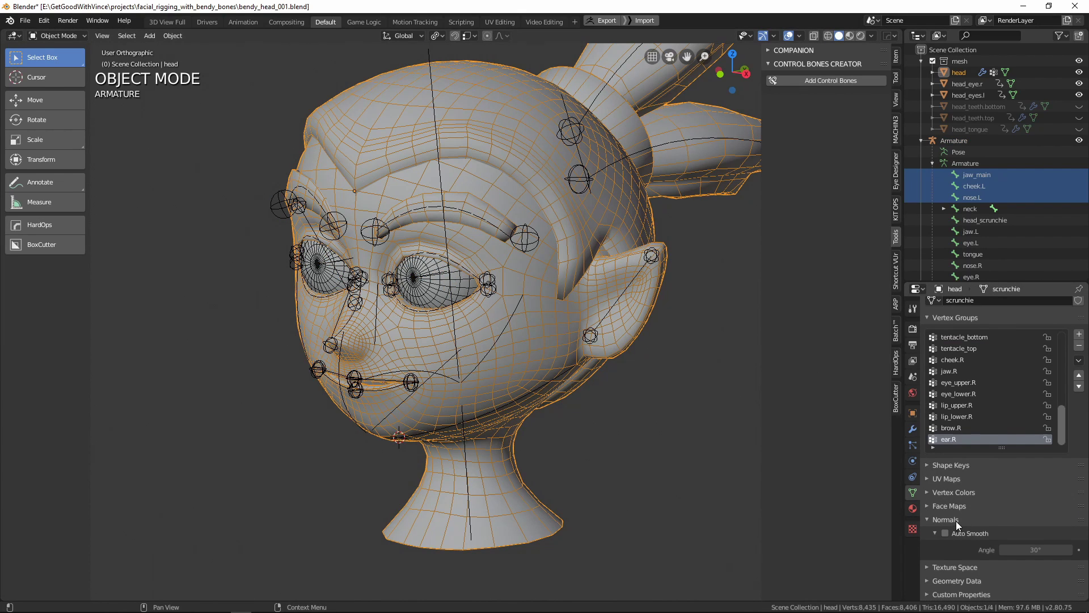
left_click(927, 319)
left_click(927, 392)
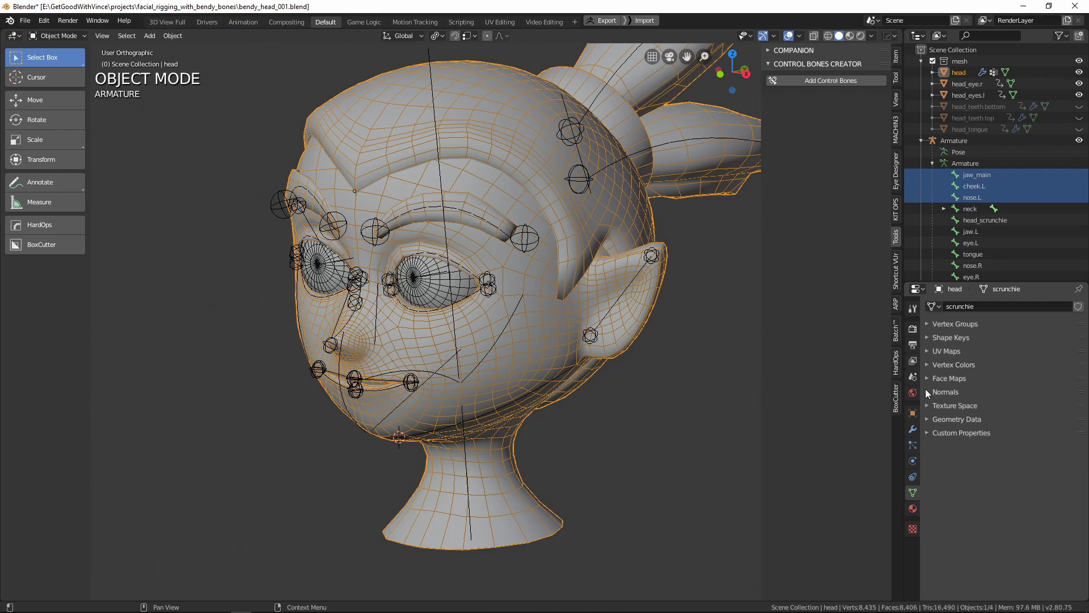
- Check the viewport display settings in the head's object properties, then collapse that section
left_click(913, 413)
left_click(926, 405)
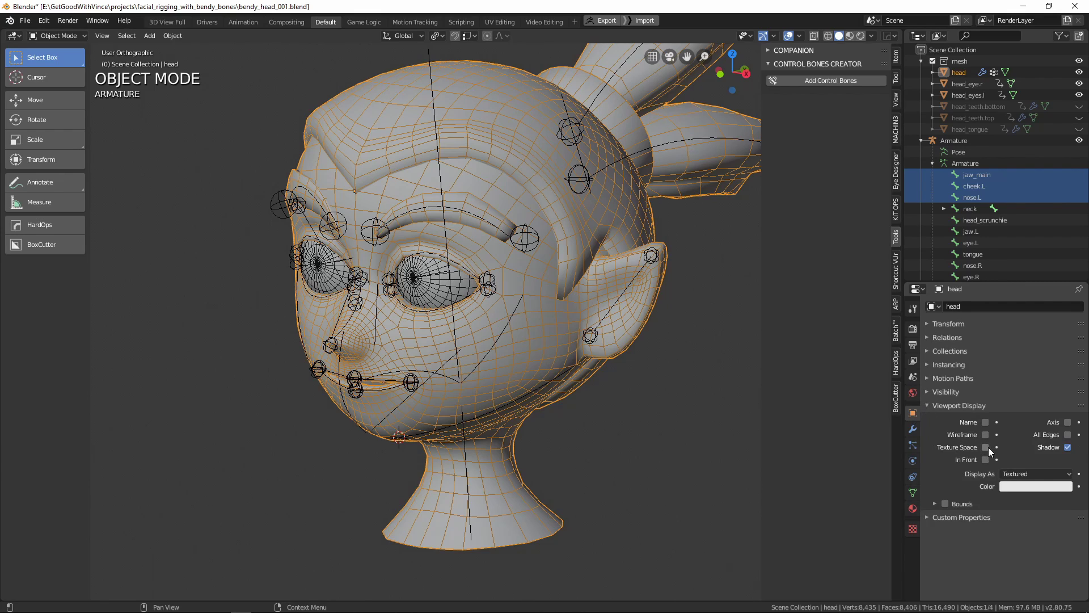
left_click(931, 404)
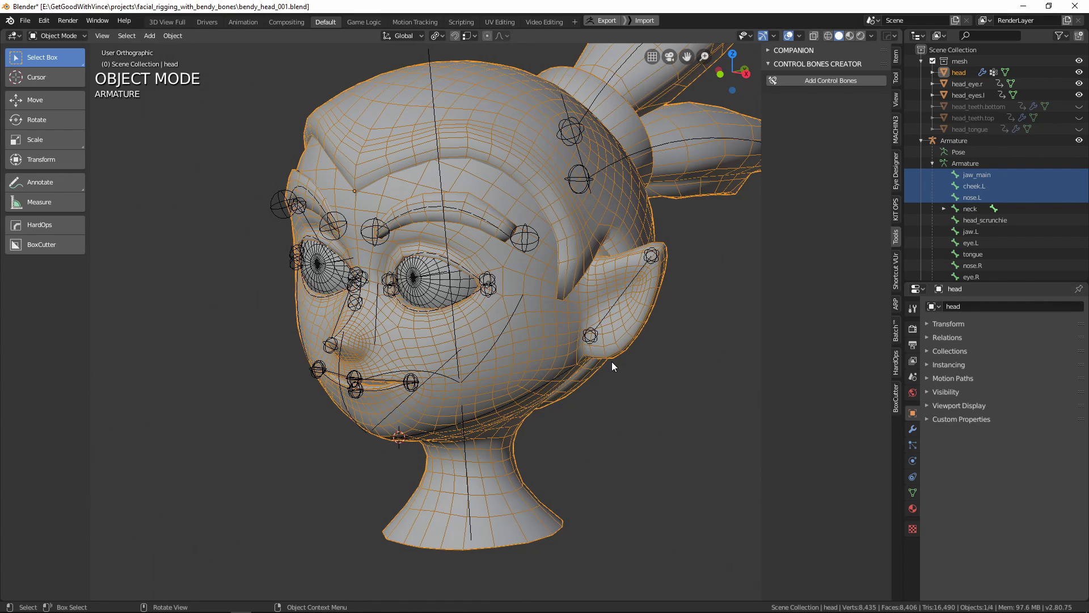
- Select the armature and put it in Pose Mode
left_click(491, 337)
key("ctrl+Tab")
left_click(502, 253)
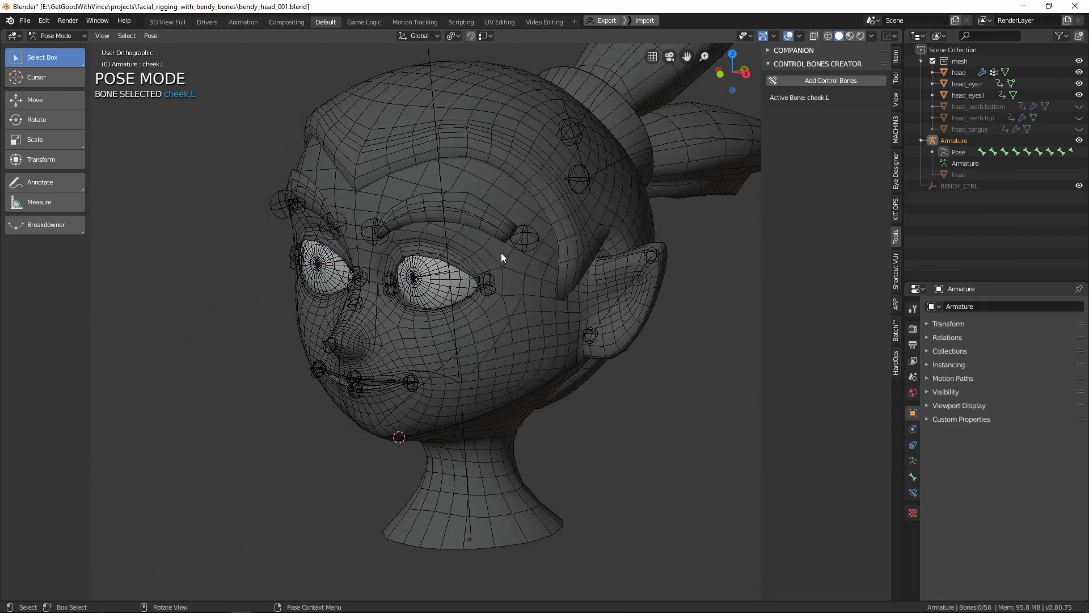
- Try moving and rotating the left brow's outer control bone, CTRL_brow_Start.L
left_click(521, 243)
scroll(561, 300, "up", 2)
key("g")
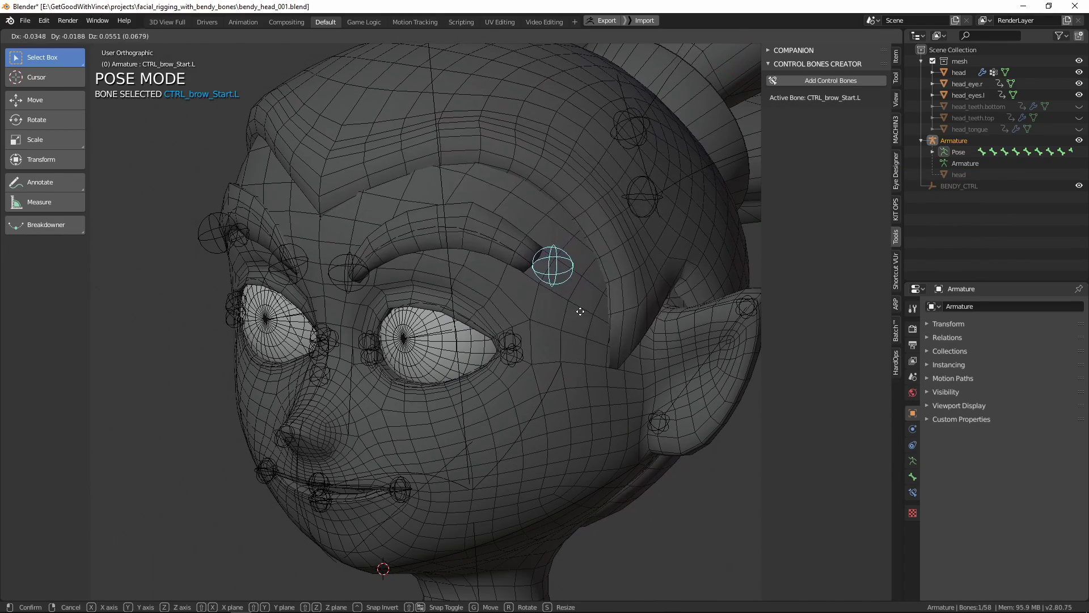
right_click(587, 311)
key("r")
right_click(570, 309)
- Try rotating the left brow's inner control bone CTRL_brow_End.L and moving the control at the left eye's outer corner
left_click(350, 291)
key("r")
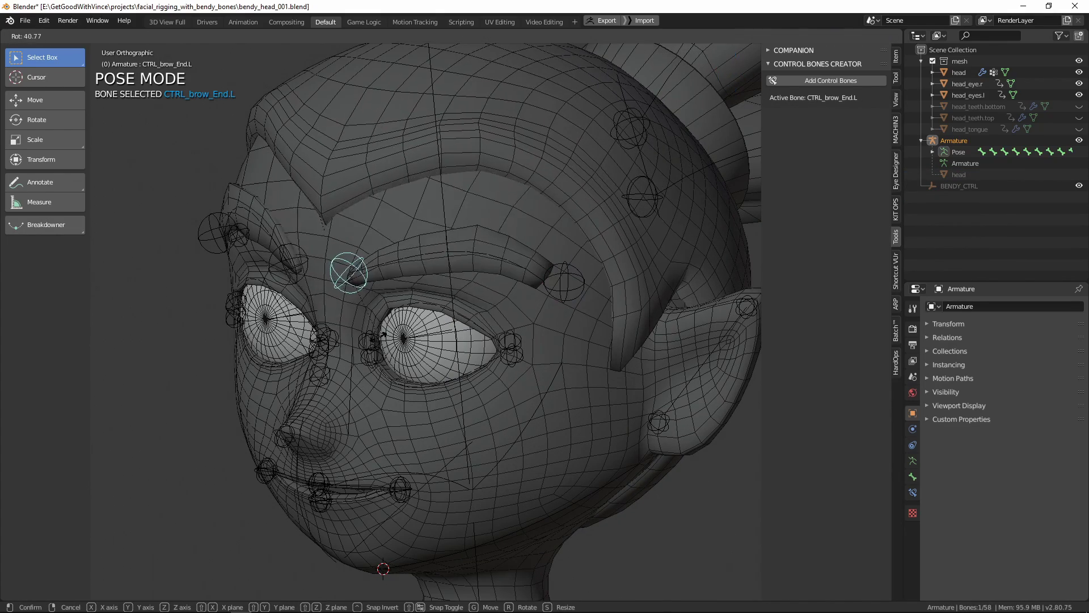
right_click(405, 353)
left_click(514, 334)
mouse_move(405, 353)
middle_mouse_down()
mouse_move(474, 347)
mouse_move(403, 342)
middle_mouse_up()
key("g")
right_click(482, 296)
- Rotate eye_upper.L and eye_lower.L so the left eyelids move towards each other
left_click(465, 311)
key("r")
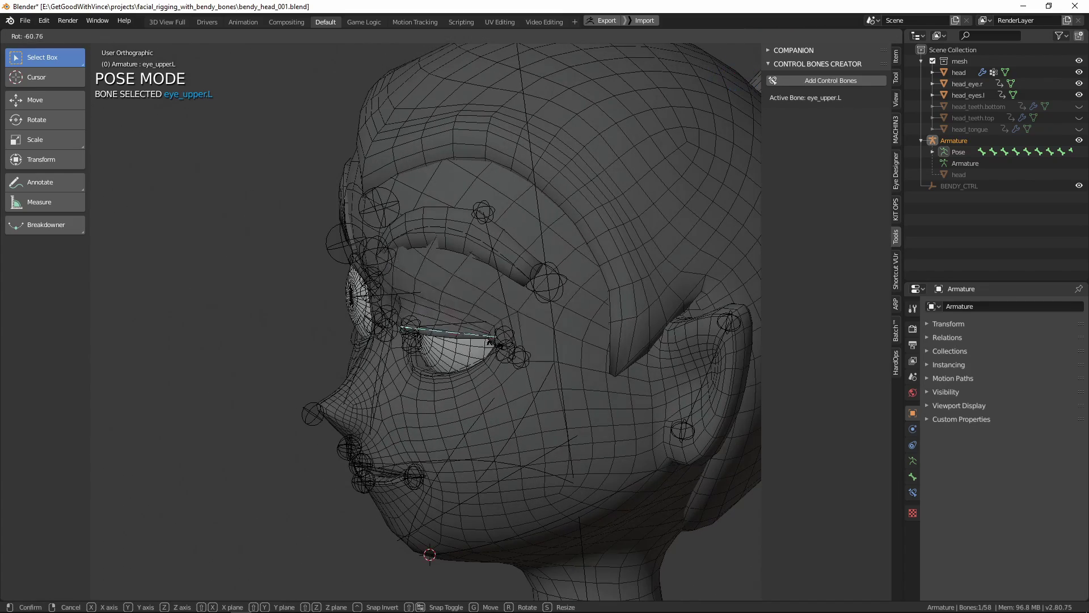
left_click(477, 349)
left_click(454, 363)
key("r")
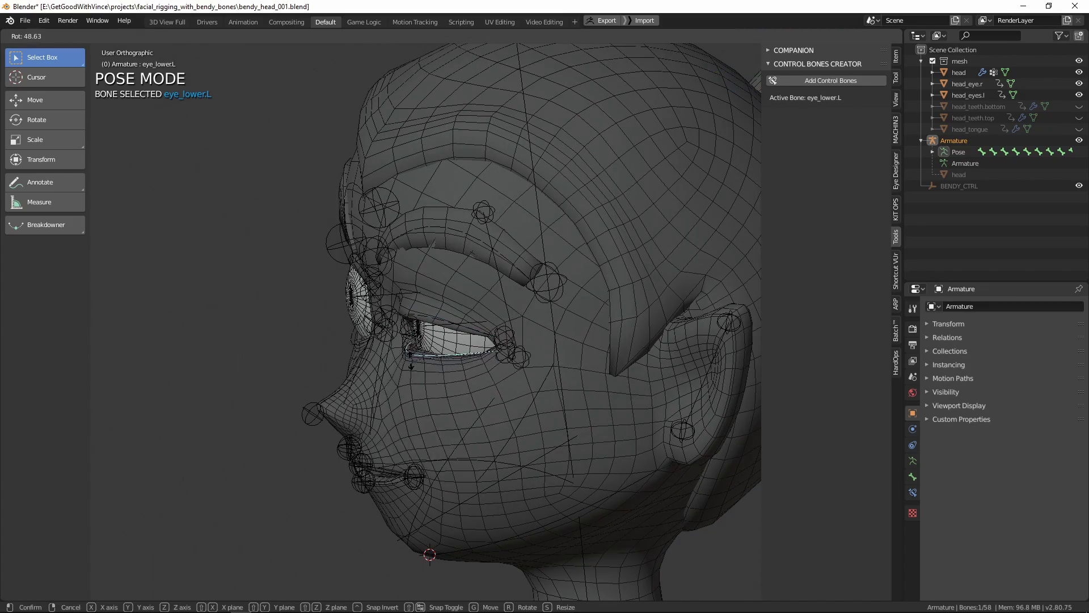
left_click(400, 362)
- Select all pose bones and clear their rotation
middle_click_drag(401, 362, 511, 363)
left_click(425, 331)
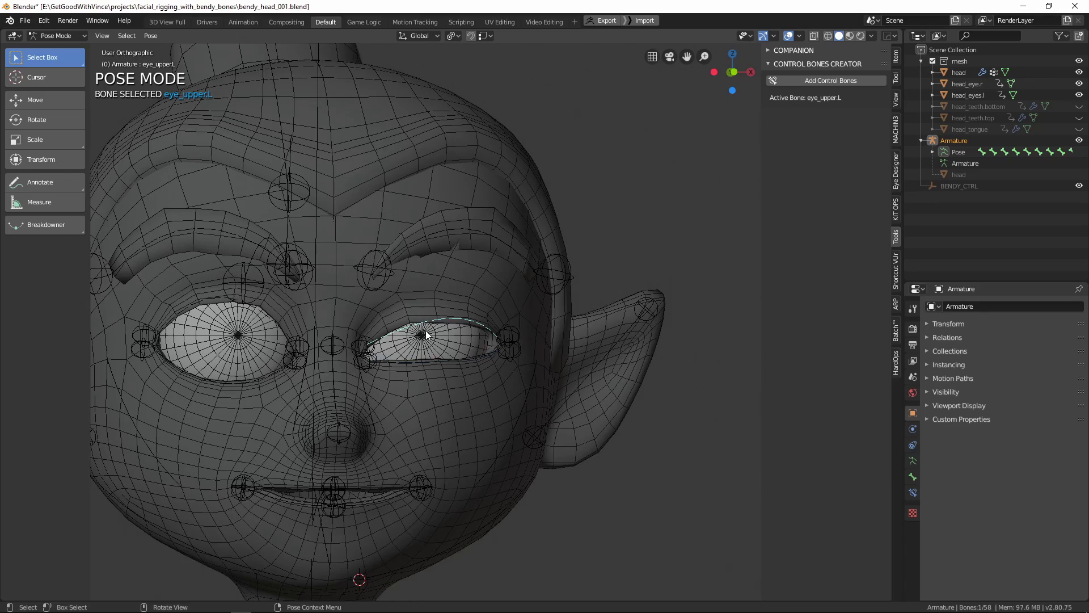
key("a")
key("alt+r")
- Move the control bones at the middle of the lower lip down to open the mouth
left_click(327, 509)
left_click(328, 509, "shift")
middle_click_drag(328, 509, 407, 348, "shift")
scroll(347, 465, "up", 4)
key("g")
left_click(433, 392)
middle_click_drag(433, 393, 287, 328)
key("g")
left_click(465, 388)
- Rotate the left mouth-corner control bone and rotate CTRL_lip_lower_Start.R by about 35.5°
left_click(512, 222)
key("r")
left_click(549, 284)
left_click(159, 232)
key("r")
left_click(186, 267)
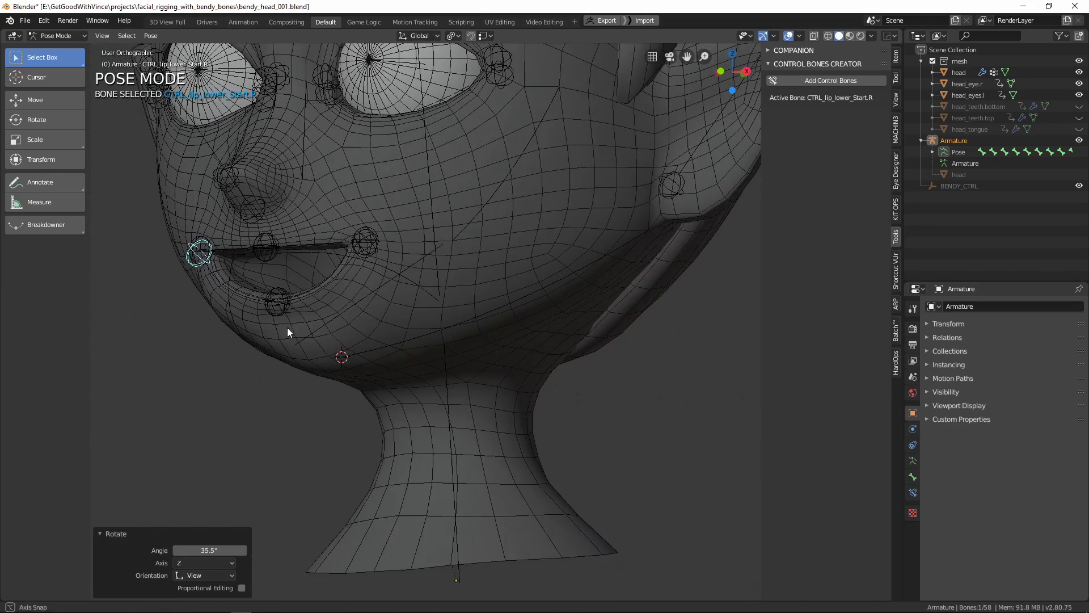
- Try rotating a single jaw bone about the X axis
left_click(325, 324)
key("r")
key("x")
left_click(344, 352)
key("ctrl+z")
- Select the three jaw bones and try rotating them together about the X axis
left_click(399, 346)
left_click(355, 310, "shift")
middle_click_drag(356, 332, 480, 329)
left_click(363, 336, "shift")
key("r")
key("x")
right_click(416, 393)
middle_click_drag(416, 392, 305, 372)
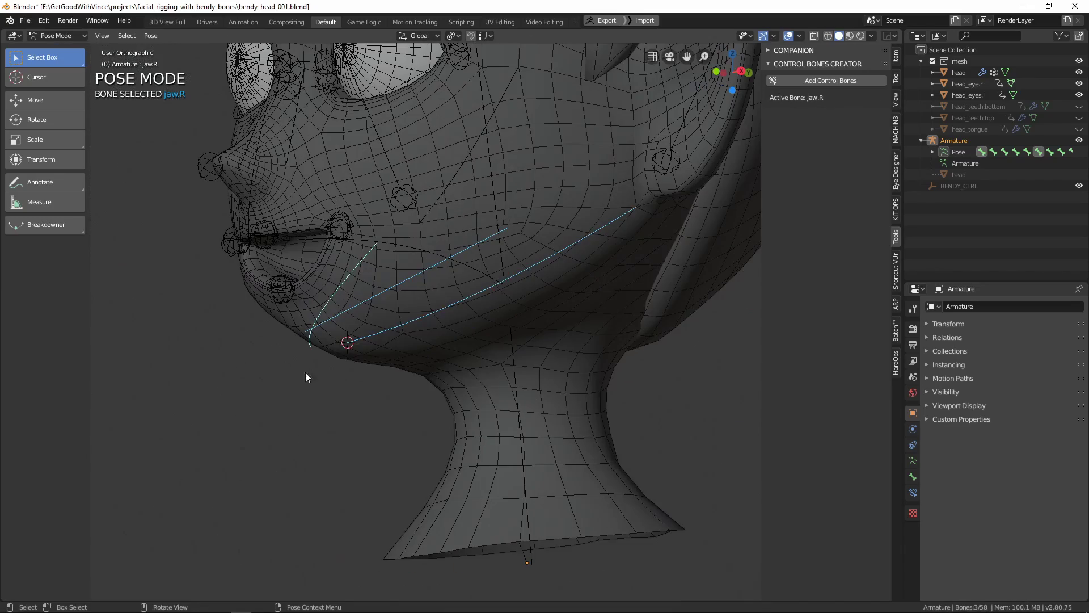
- Try moving the nose control bone CTRL_nose_bridge_Start
left_click(371, 339)
scroll(642, 250, "down", 3)
middle_click_drag(346, 318, 399, 312)
left_click(366, 235)
middle_click_drag(499, 283, 452, 298)
scroll(452, 298, "up", 4)
middle_click_drag(447, 261, 469, 392, "shift")
key("g")
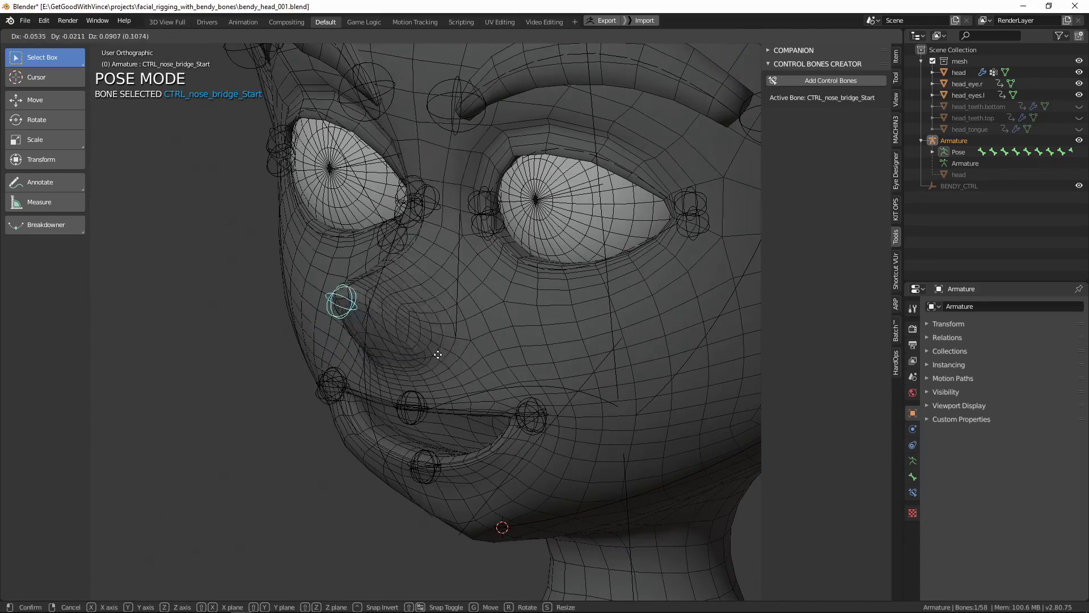
right_click(438, 361)
- Move the control bone at the middle of the upper lip slightly
left_click(335, 396)
middle_click_drag(366, 421, 463, 465)
left_click(552, 393, "shift")
left_click(439, 410)
key("g")
left_click(438, 405)
- Move the right ear's base control CTRL_ear_Start.R by about 0.125 and rotate the control bone at the ear's tip
middle_click_drag(460, 400, 369, 420)
scroll(397, 431, "down", 3)
middle_click_drag(453, 463, 482, 439)
left_click(552, 390)
middle_click_drag(549, 396, 607, 435)
key("g")
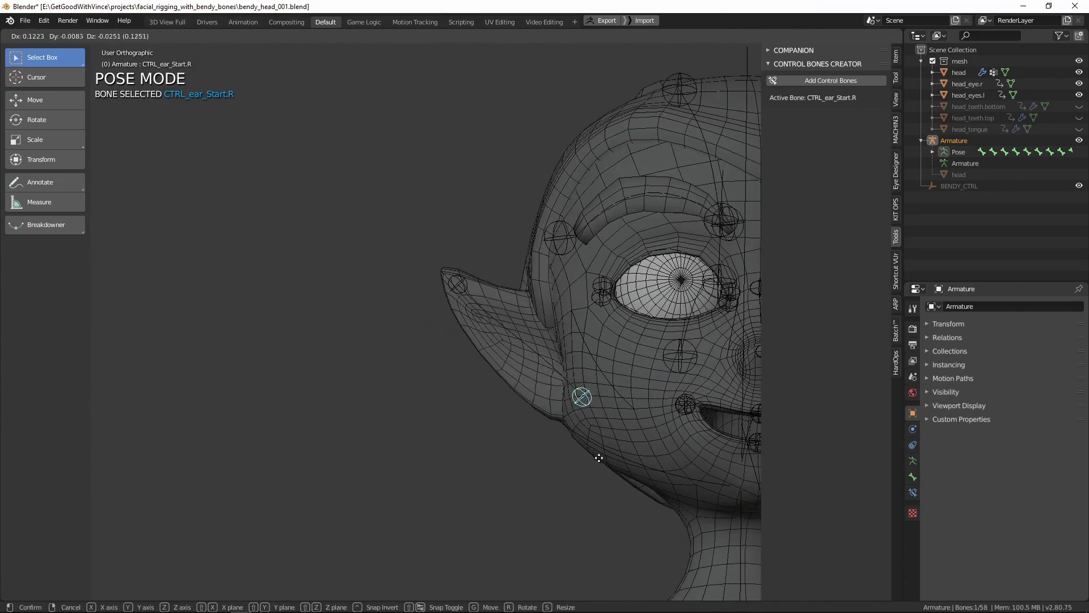
left_click(600, 456)
left_click(459, 285)
key("r")
left_click(491, 355)
- Set ear.R's bendy bone Curve In X to -0.22 and Curve In Y to 0.23
left_click(520, 337)
left_click(913, 476)
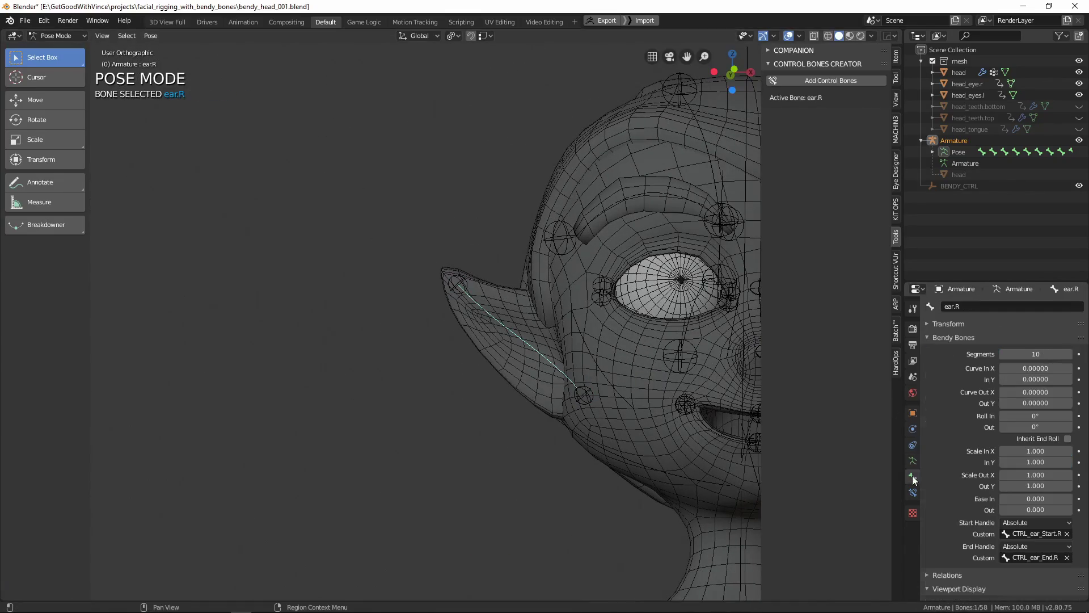
left_click_drag(1035, 368, 1032, 369)
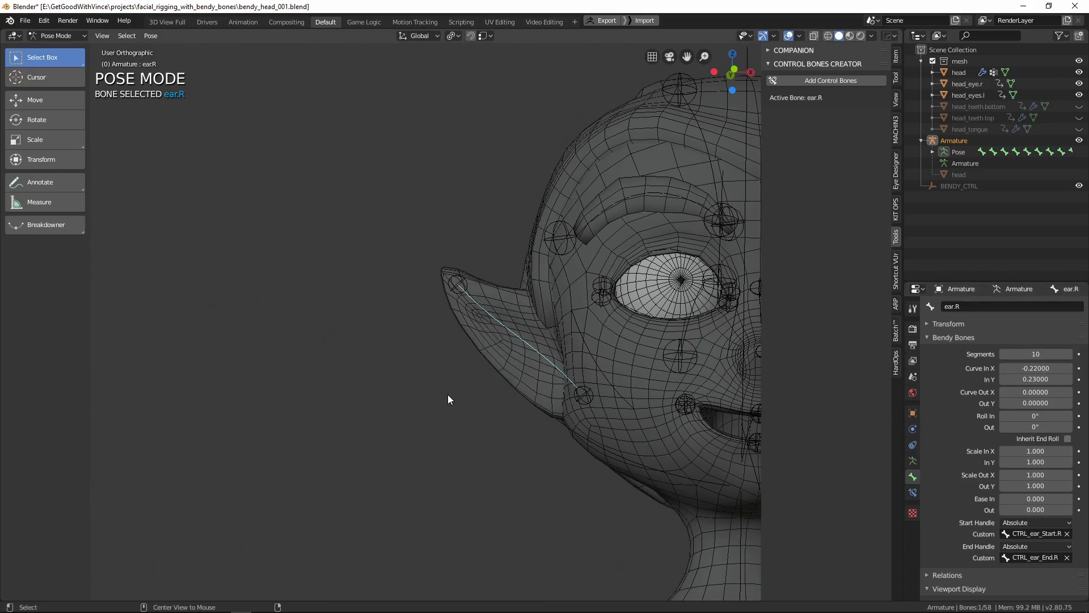
- Try changing the bendy bone's Curve Out X and Y values
middle_click_drag(448, 396, 505, 307)
left_click(518, 253)
mouse_move(1033, 392)
left_mouse_down()
mouse_move(1046, 391)
mouse_move(1035, 403)
left_mouse_up()
key("ctrl+z")
- Rotate CTRL_eye_upper_End.R at the right eye's inner corner
left_click(558, 334)
scroll(558, 336, "up", 8)
left_click(575, 347)
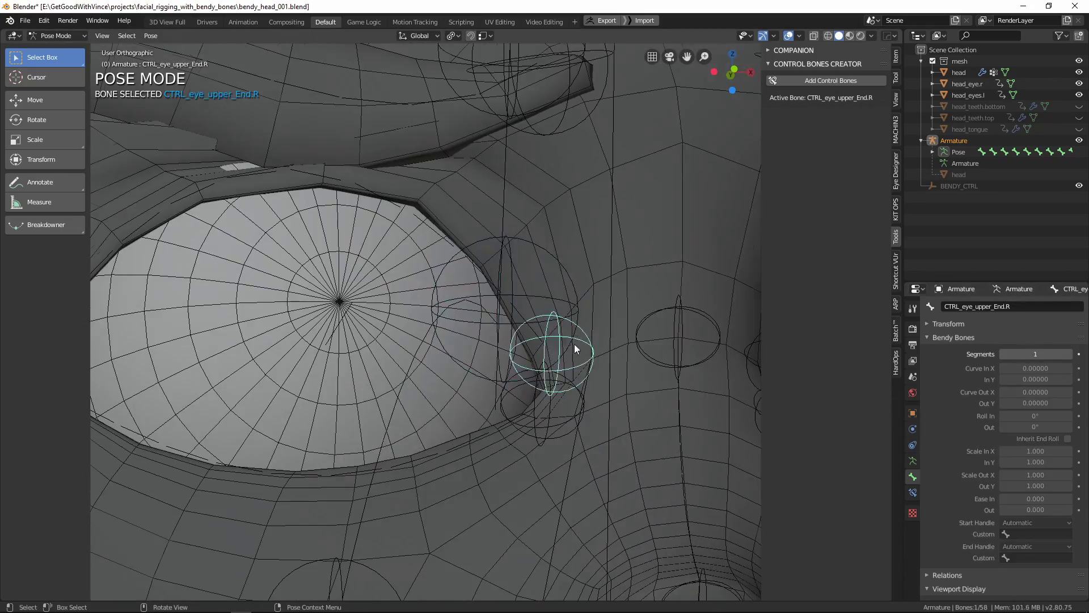
middle_click_drag(576, 347, 572, 363)
key("r")
left_click(598, 324)
- Rotate the upper eyelid bone eye_upper.R to lower the right eyelid
left_click(454, 267)
middle_click_drag(397, 375, 475, 393)
key("r")
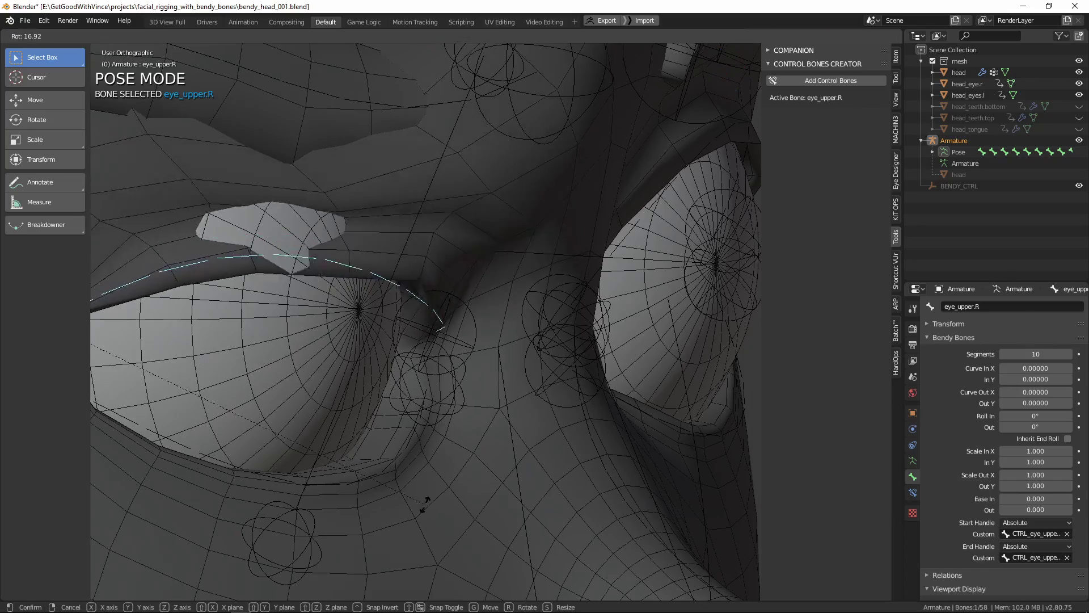
left_click(200, 568)
- Move the right brow's inner control bone CTRL_brow_End.R to lower the brow
scroll(434, 494, "down", 3)
middle_click_drag(436, 494, 360, 491)
left_click(481, 273)
middle_click_drag(487, 314, 476, 371)
scroll(475, 372, "up", 1)
key("g")
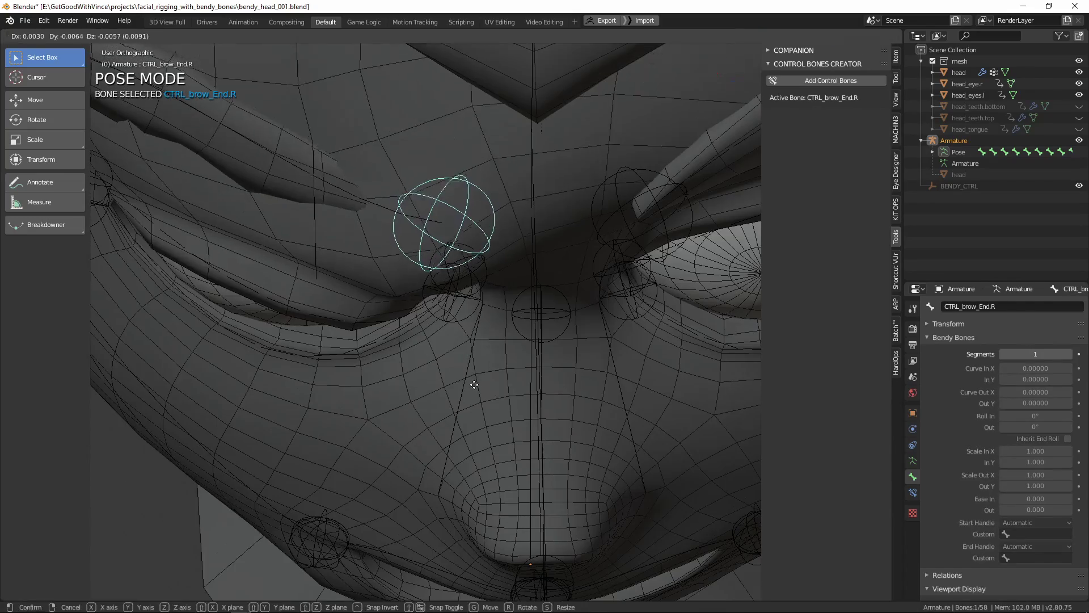
left_click(475, 395)
- Move a control bone at the right eye's inner corner and rotate CTRL_eye_upper_End.R to adjust the eyelid
left_click(474, 324)
key("g")
left_click(494, 362)
left_click(477, 299)
key("r")
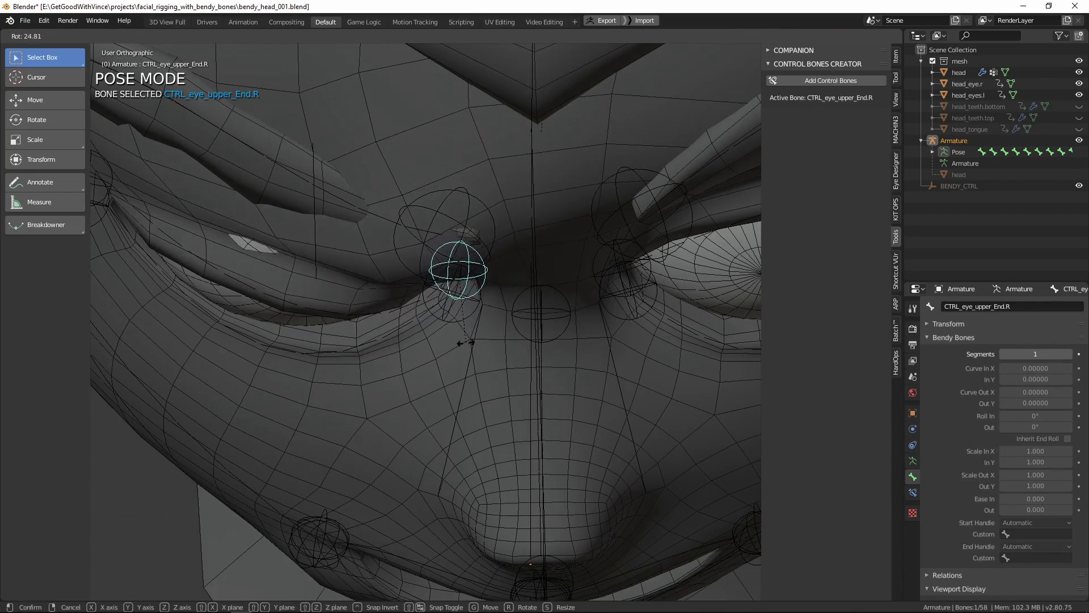
left_click(462, 329)
- Reposition CTRL_brow_End.R again to refine the inner end of the right brow
left_click(452, 225)
middle_click_drag(452, 227, 451, 303)
key("g")
left_click(441, 318)
middle_click_drag(438, 346, 421, 273)
scroll(419, 273, "down", 4)
scroll(420, 272, "down", 5)
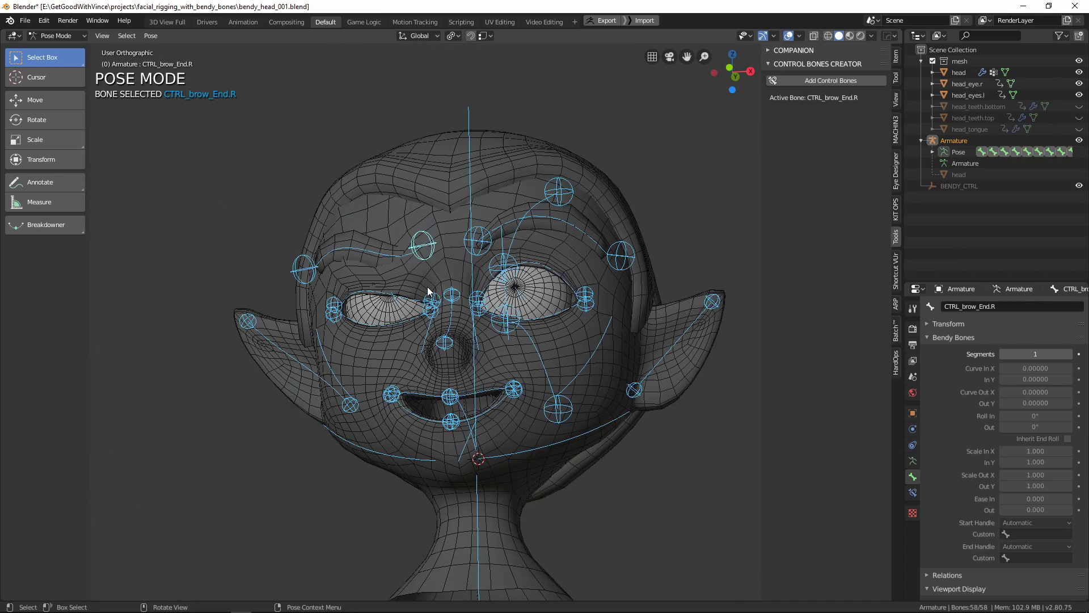